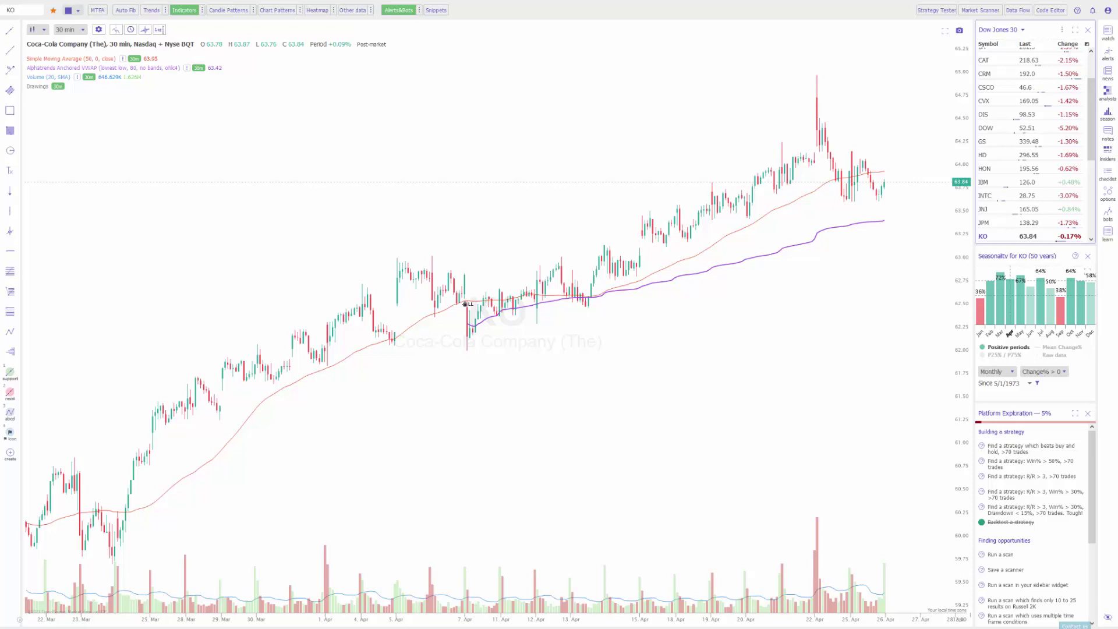
- Open the Strategy Tester panel under the chart and select the new strategy's name
click(938, 15)
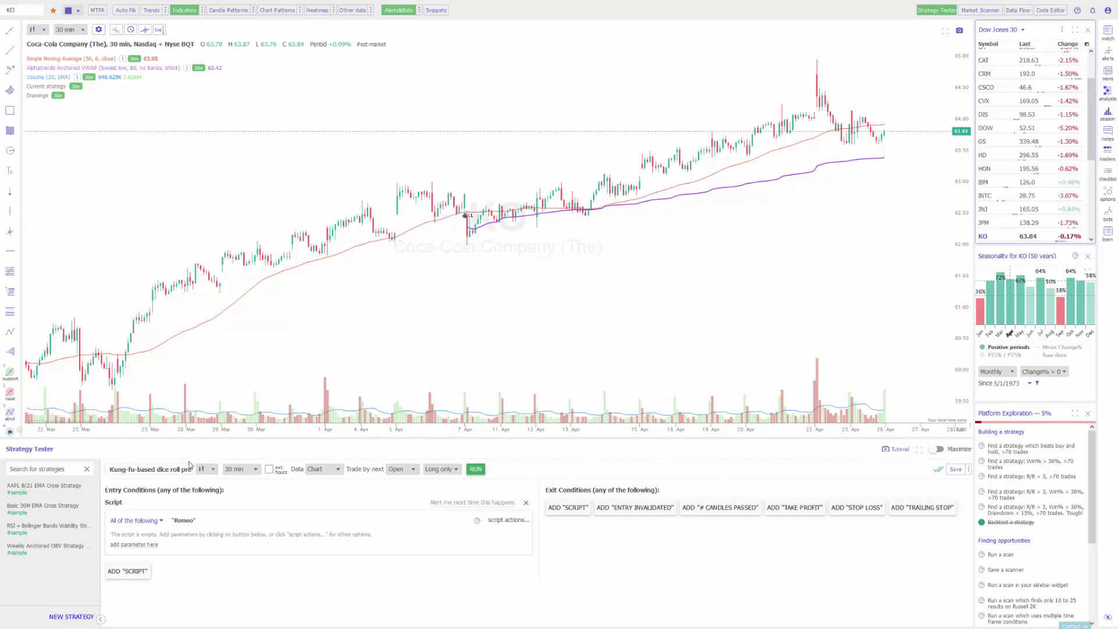
mouse_move(109, 467)
mouse_down()
mouse_move(195, 472)
mouse_move(123, 472)
mouse_up()
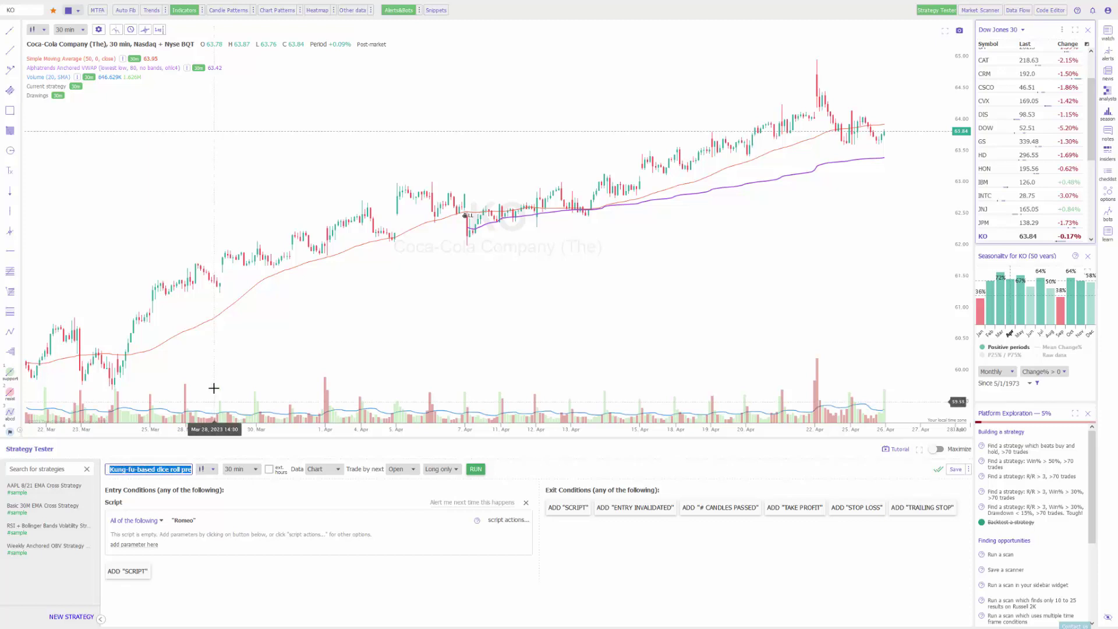
click(219, 487)
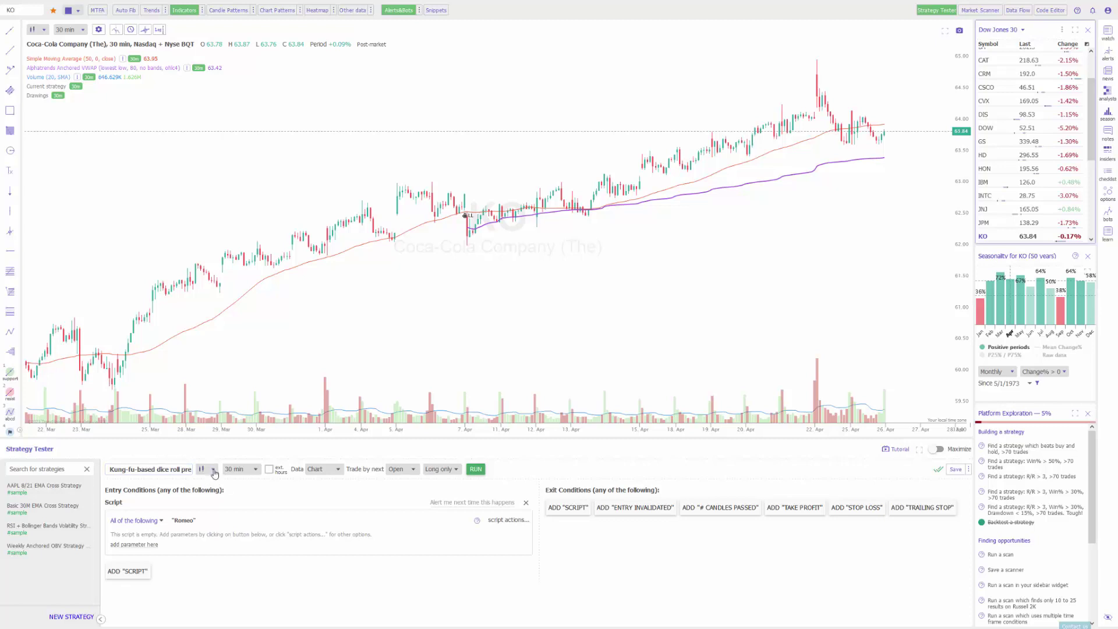
- Review the strategy's chart-style choices and bring up its timeframe options
click(213, 471)
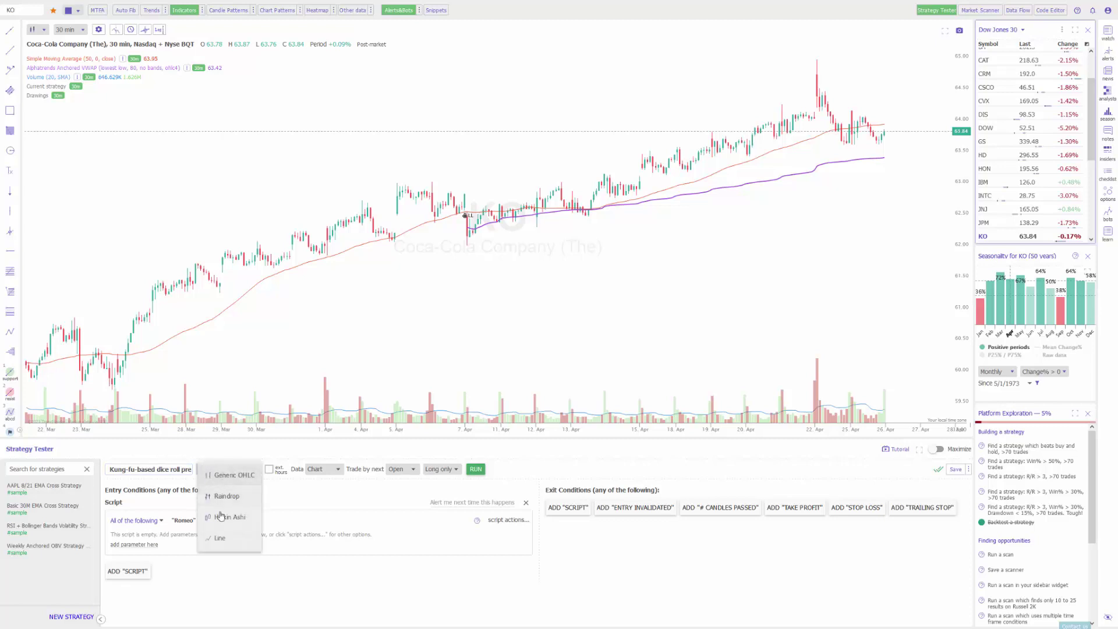
click(254, 499)
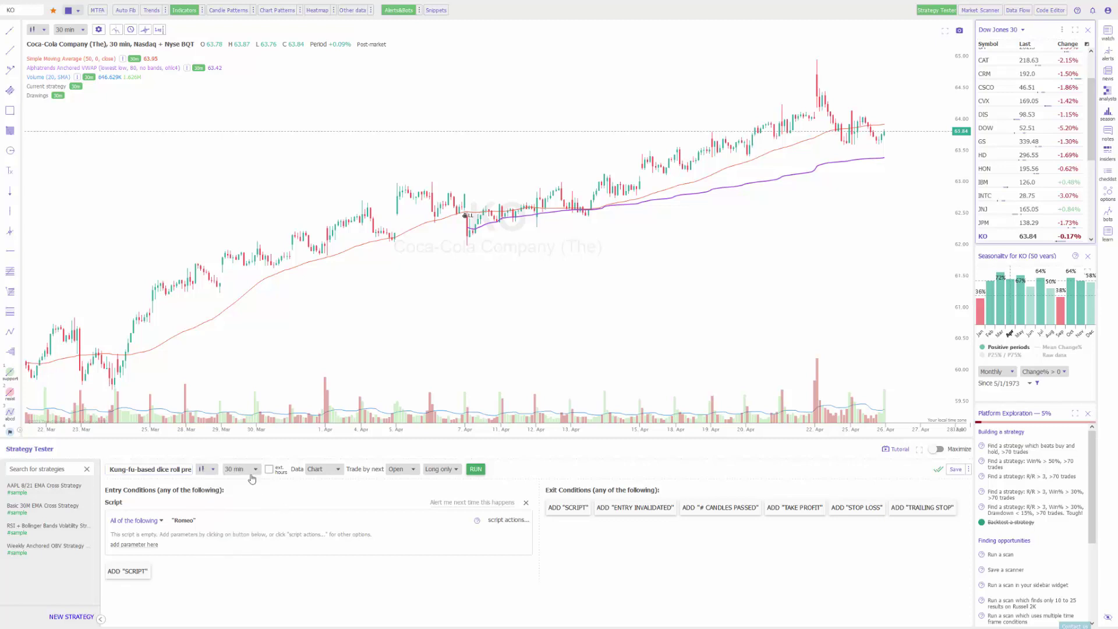
click(250, 472)
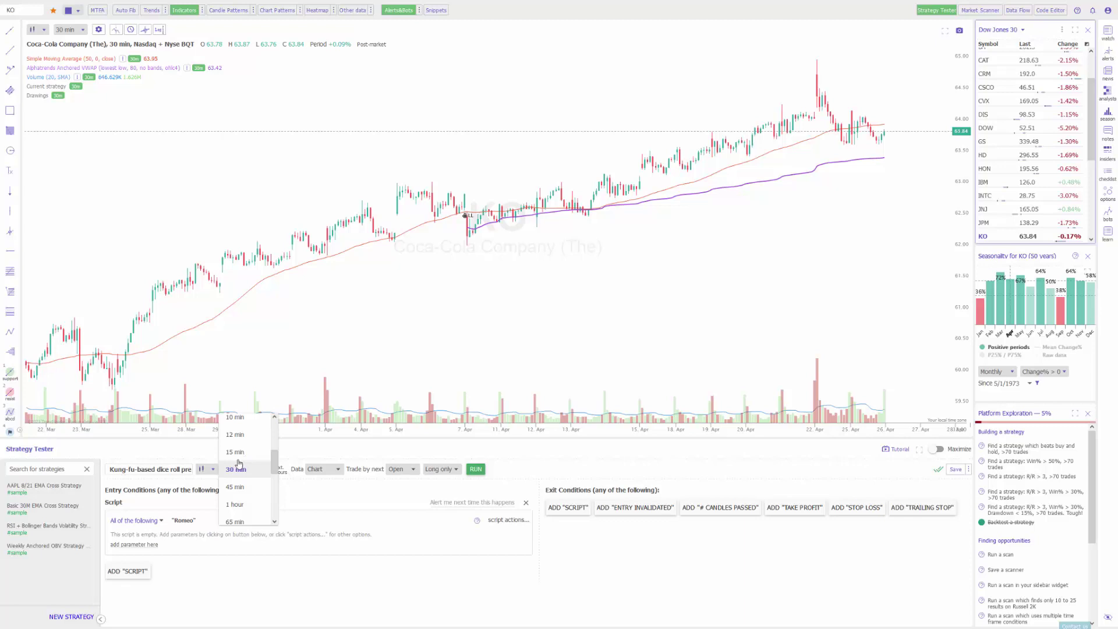
- Keep 30-minute candles without extended hours, with Chart as the data source
click(275, 482)
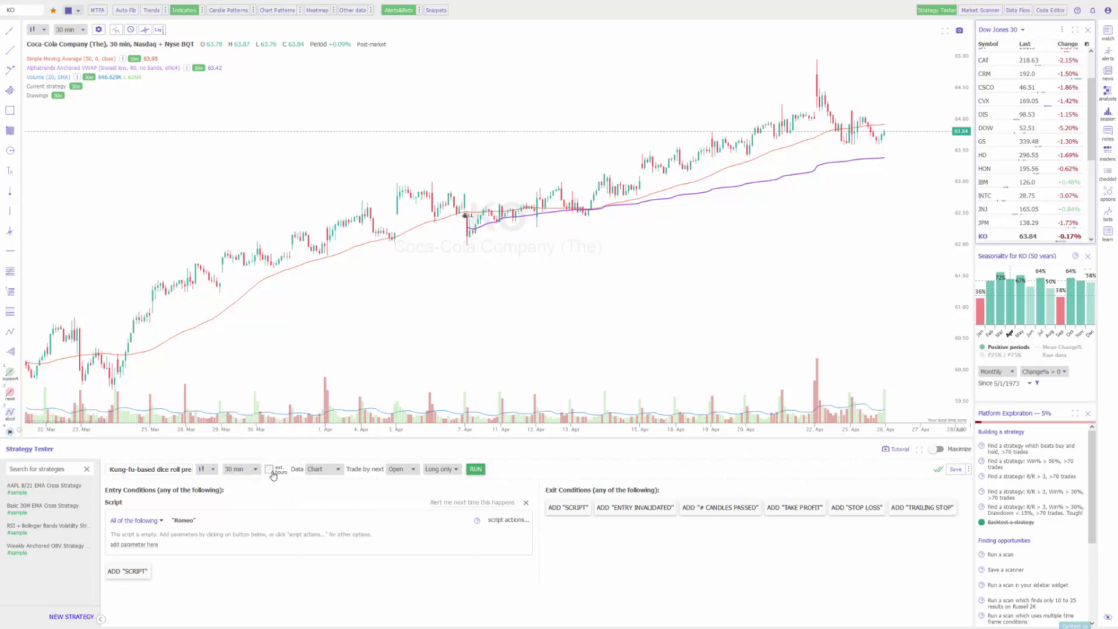
click(269, 469)
click(269, 470)
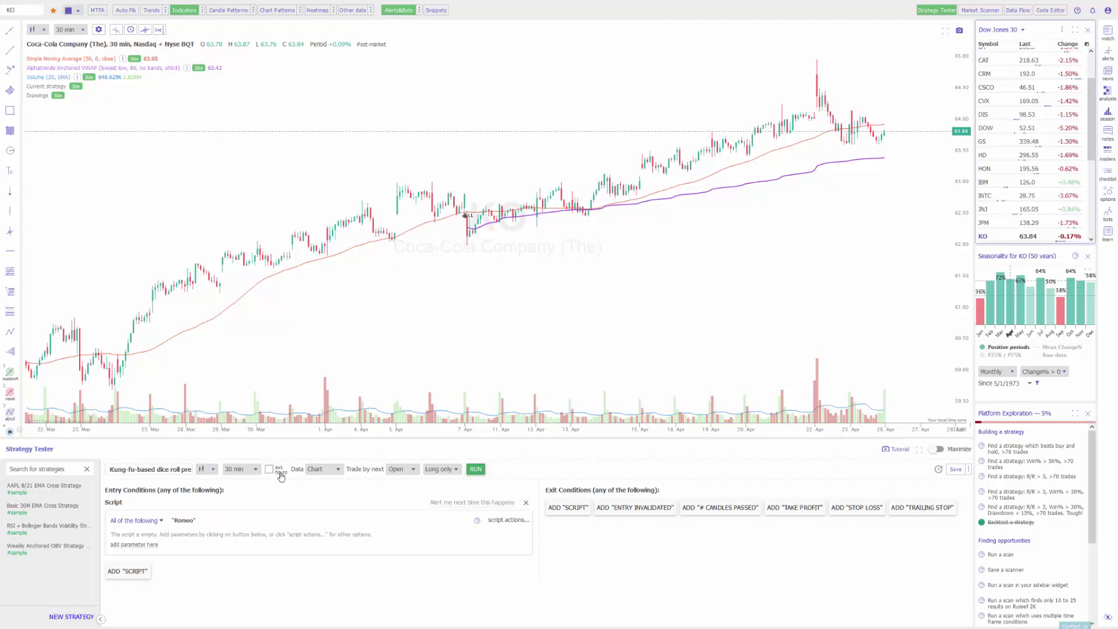
click(327, 476)
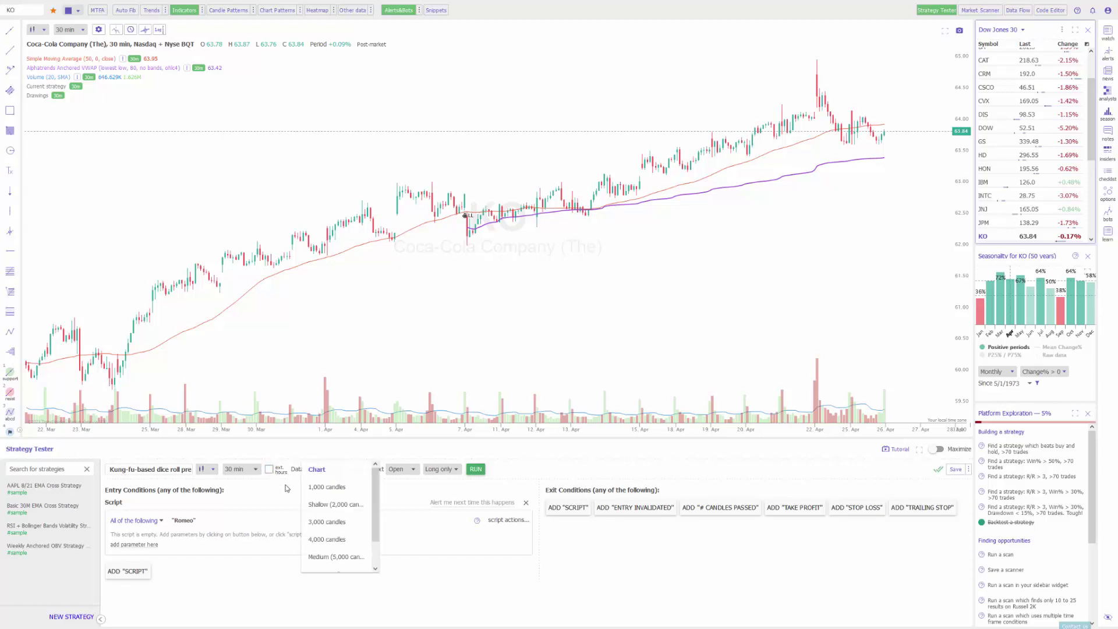
click(328, 477)
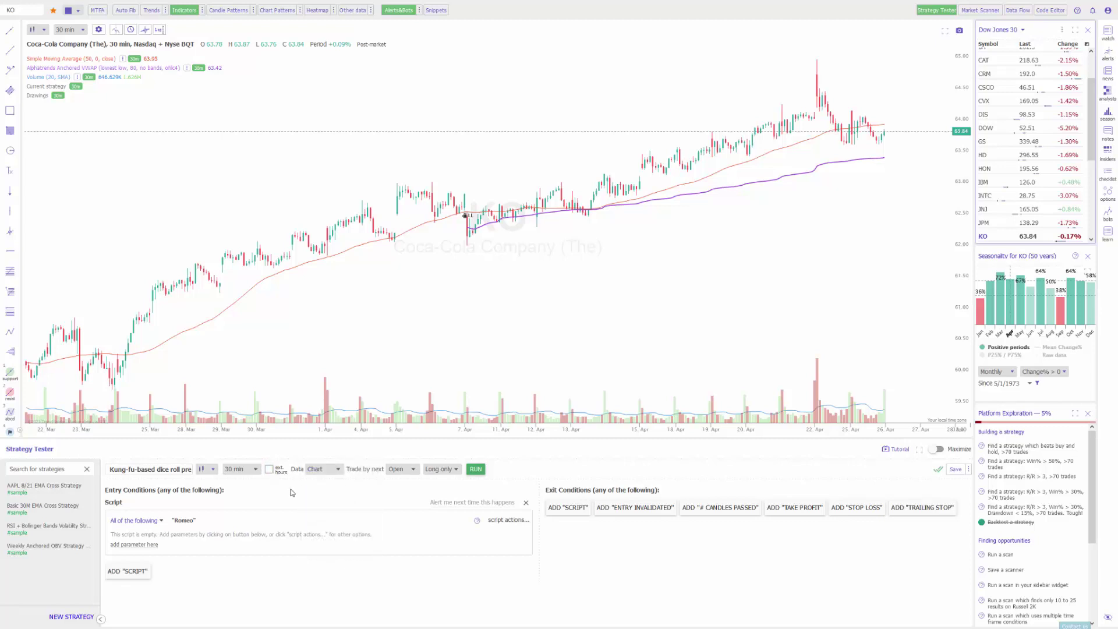
click(333, 471)
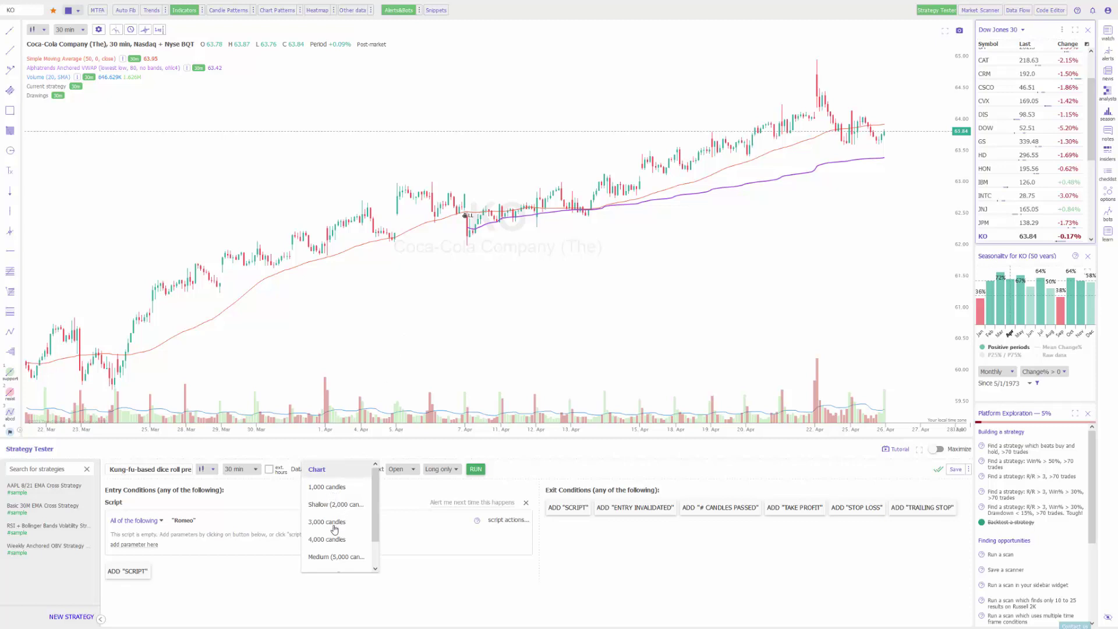
scroll(335, 527, down, 1)
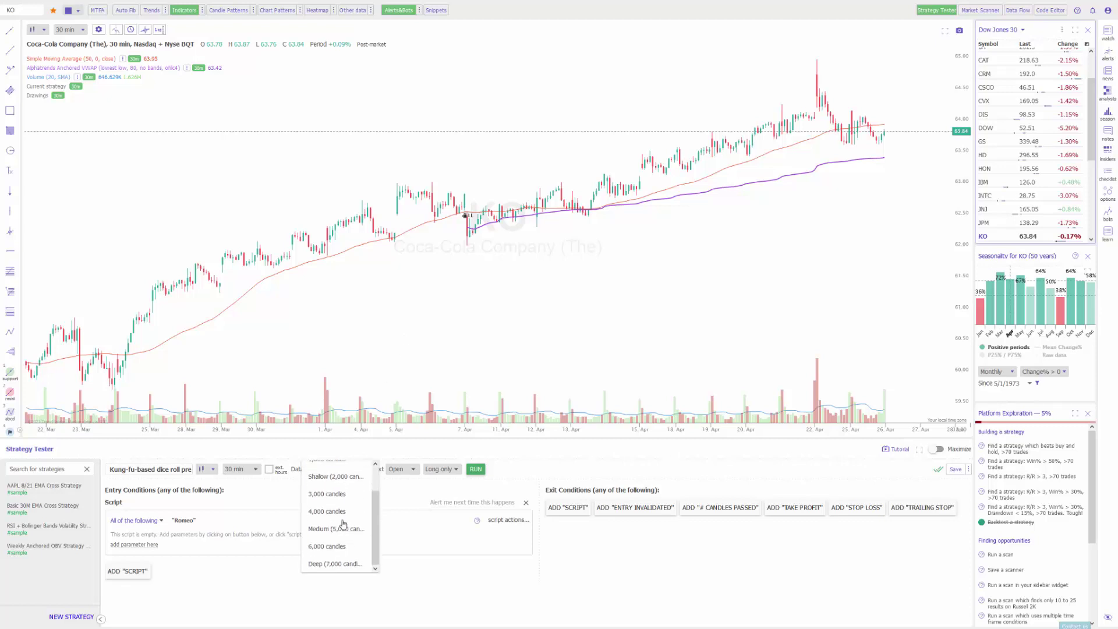
click(272, 502)
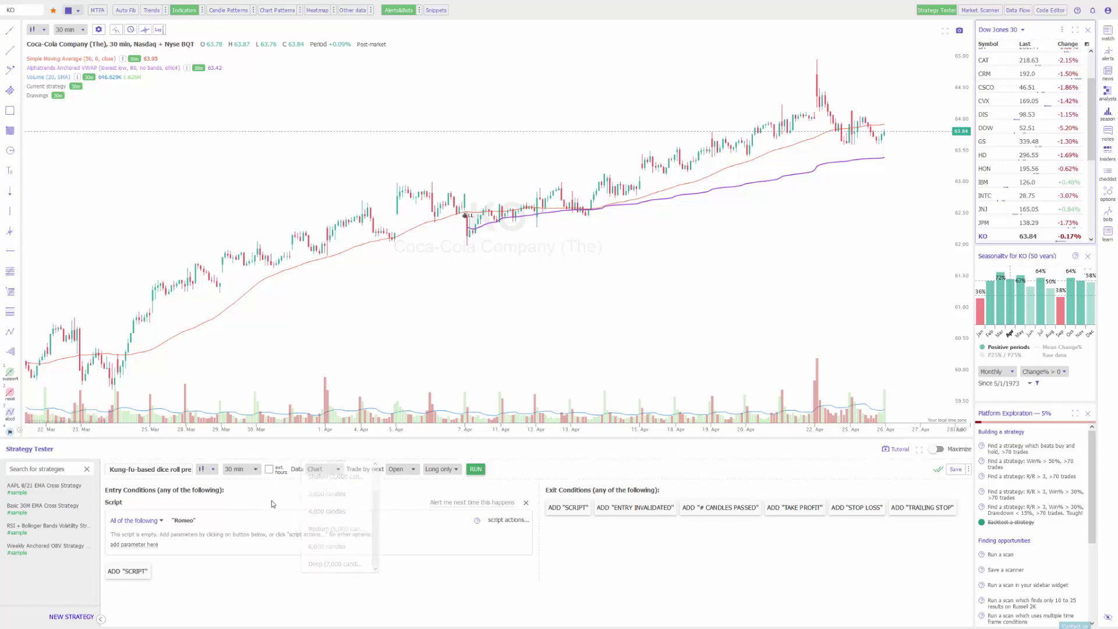
- Keep the strategy trading on the next Open, long only
click(404, 476)
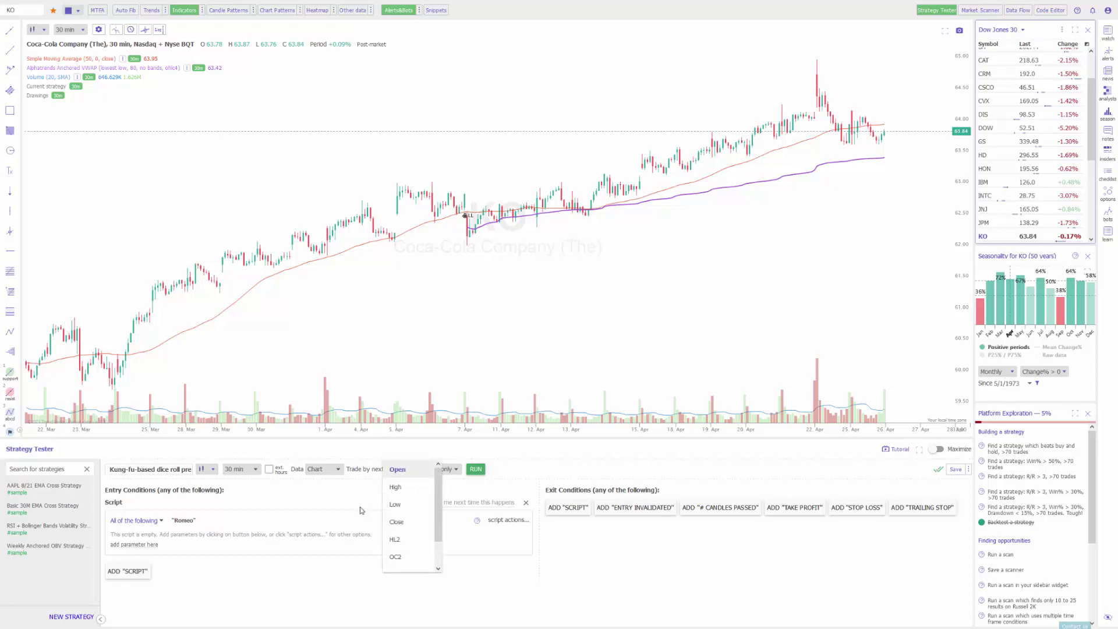
click(343, 514)
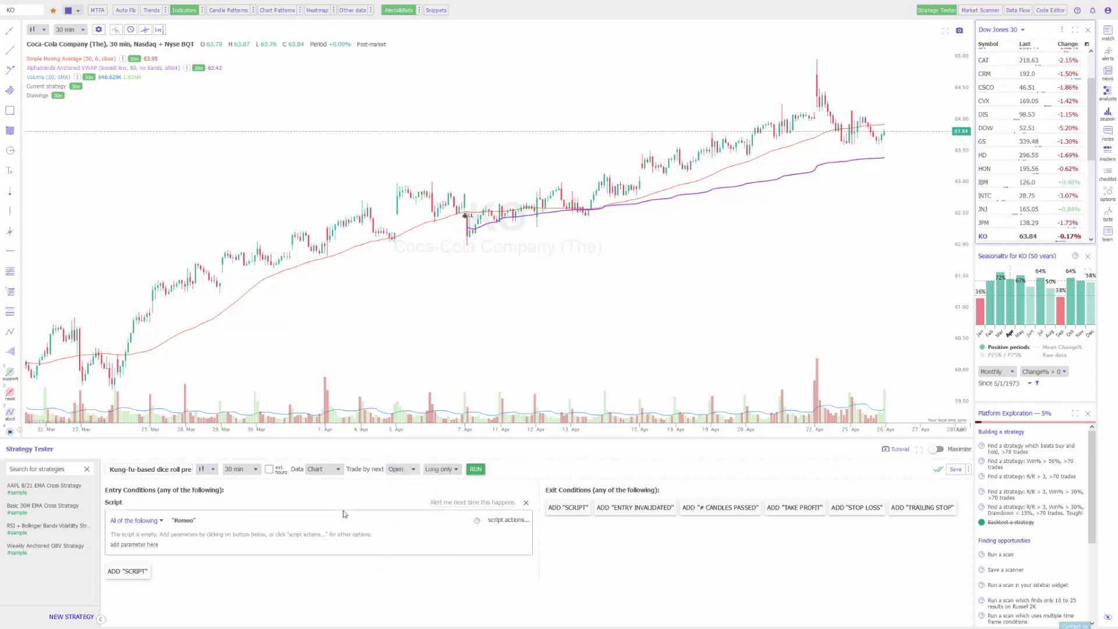
click(443, 469)
click(442, 469)
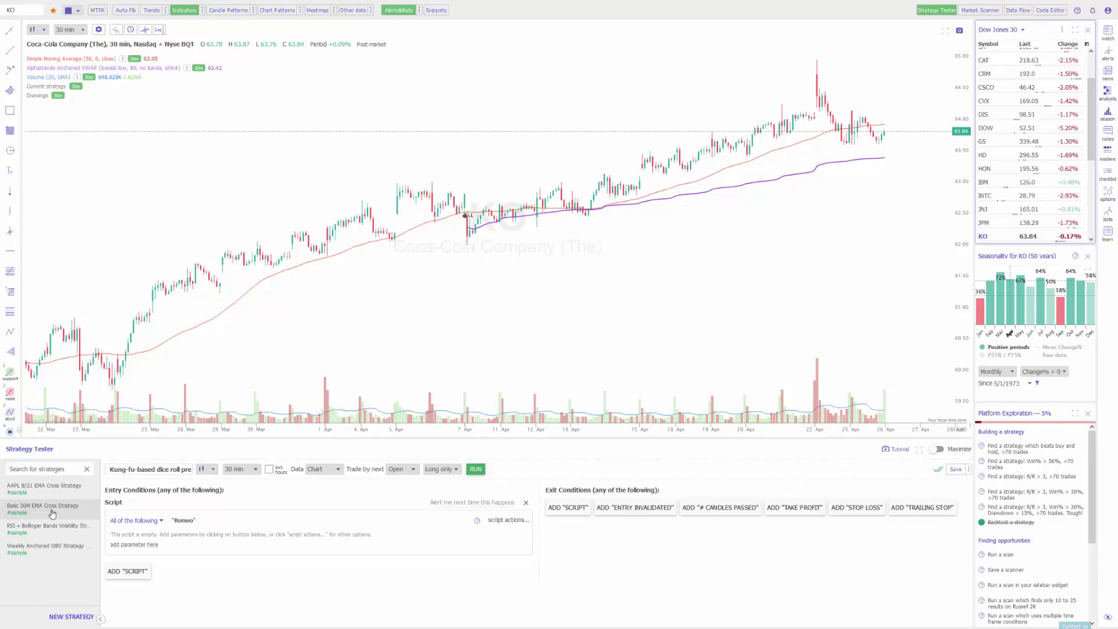
click(52, 510)
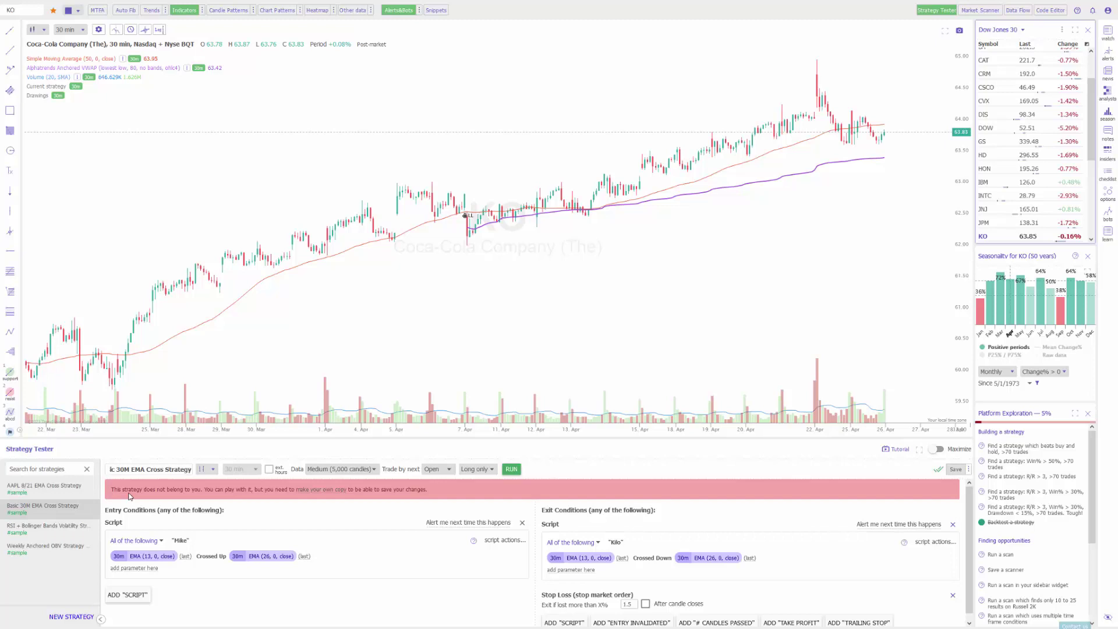
drag(185, 469, 90, 467)
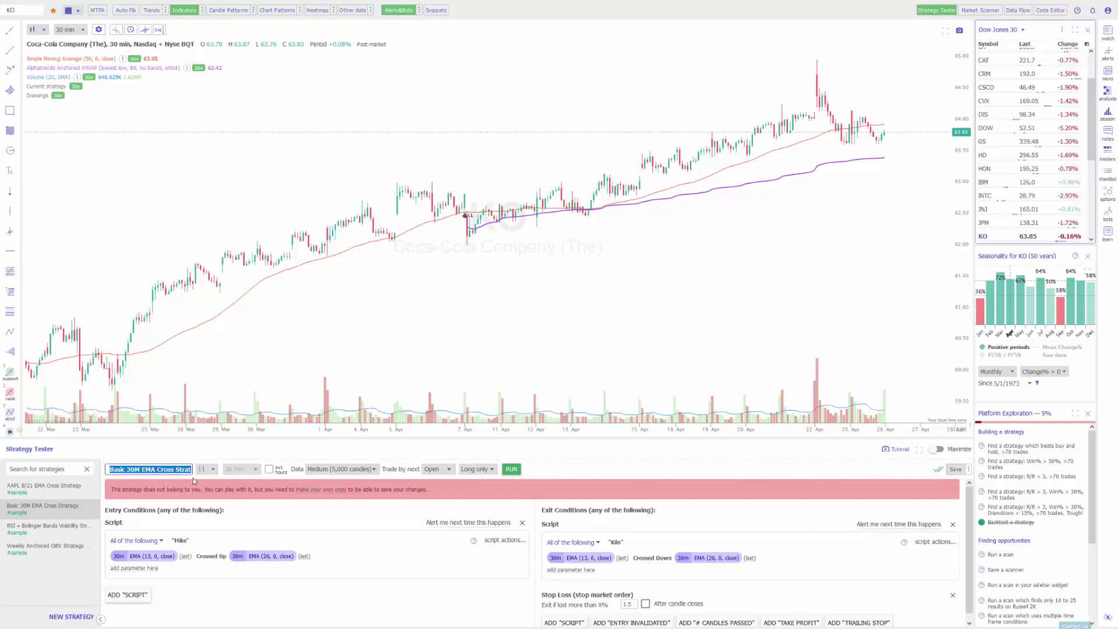
click(209, 469)
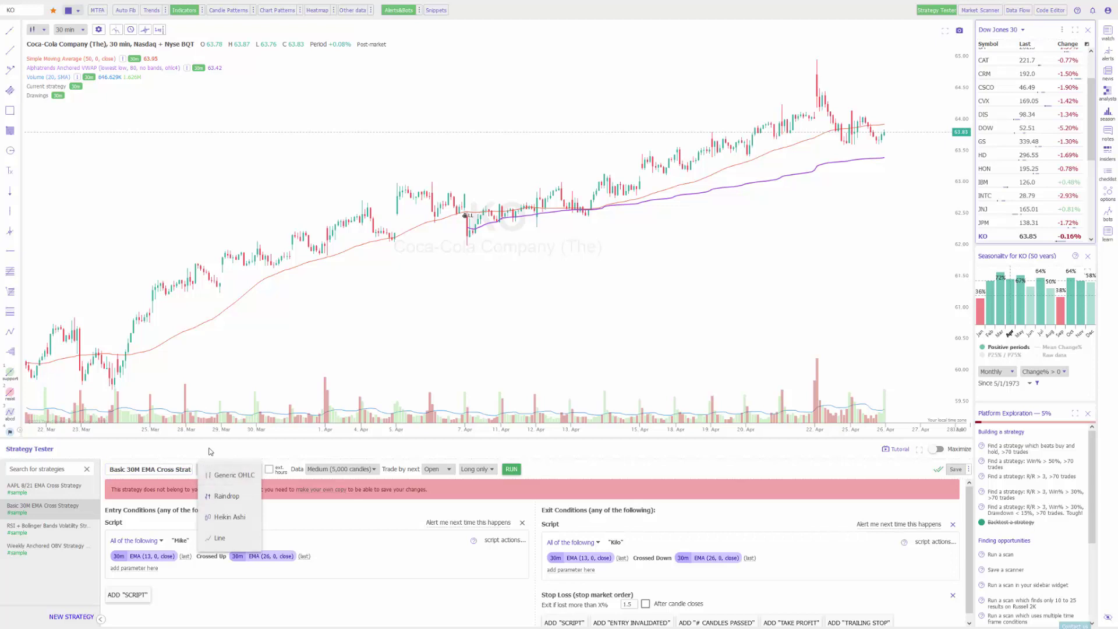
click(249, 475)
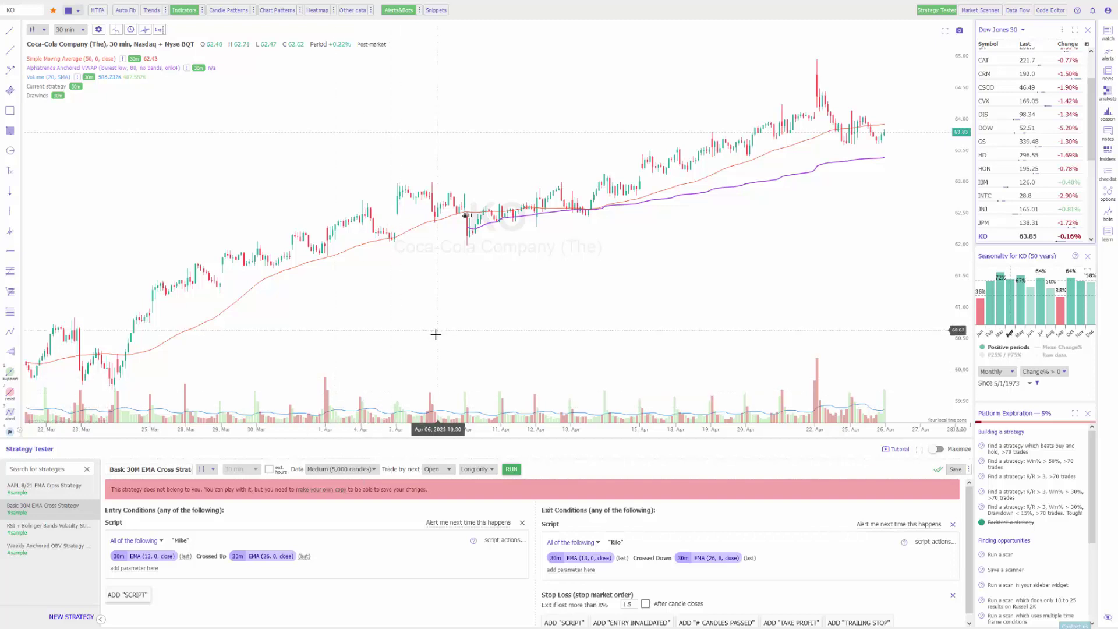
click(354, 469)
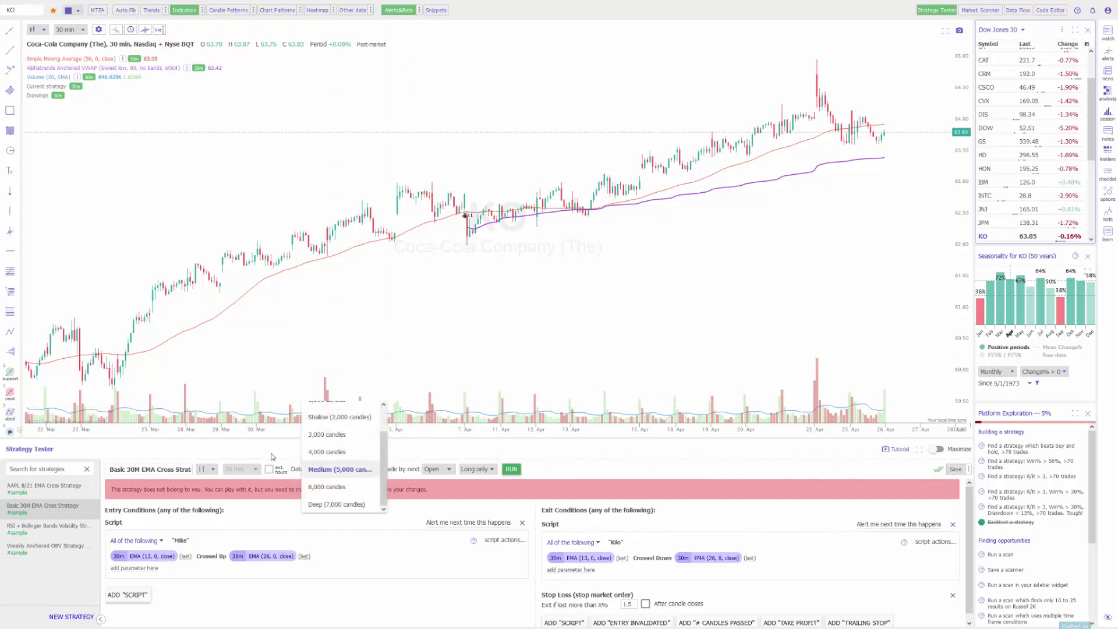
click(273, 456)
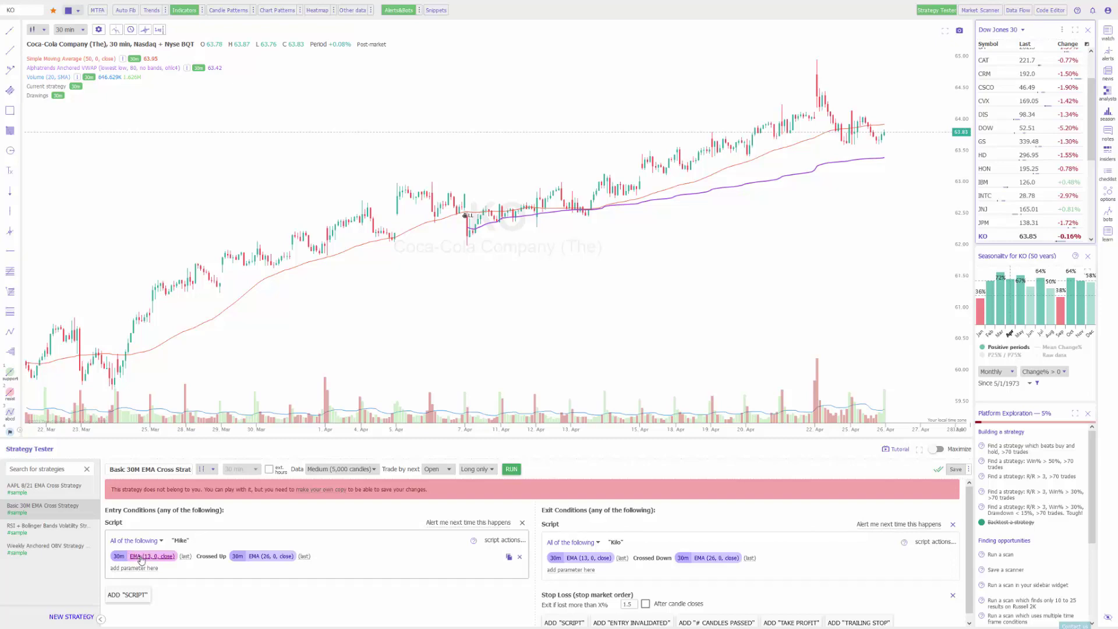
- Inspect the 13-period and 26-period EMA settings, leaving both unchanged
click(140, 558)
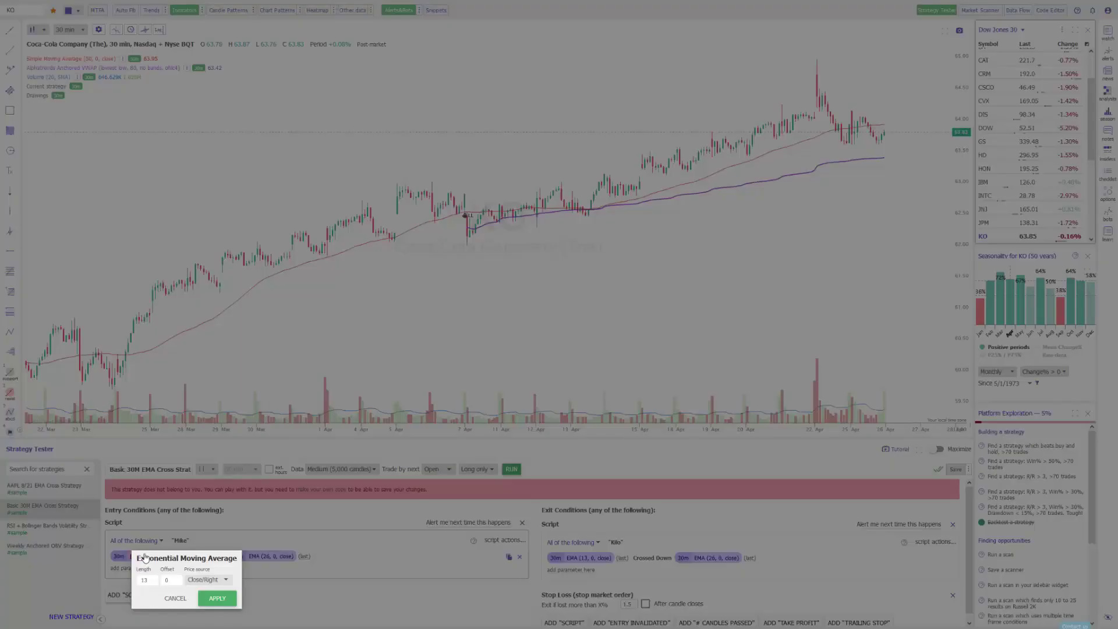
click(136, 580)
click(172, 582)
click(176, 598)
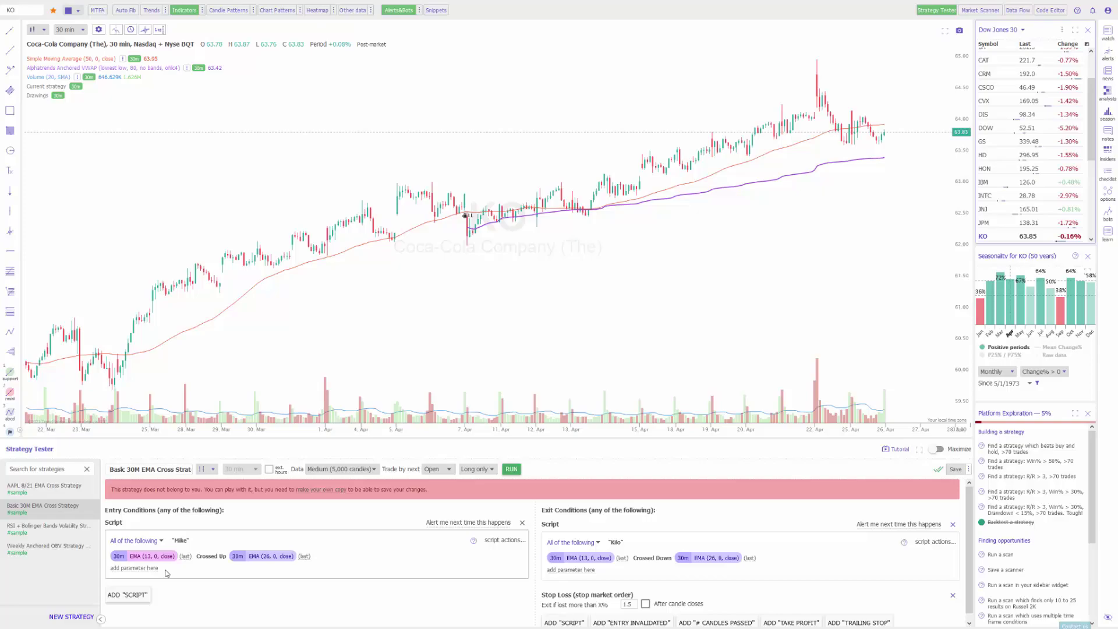
click(262, 558)
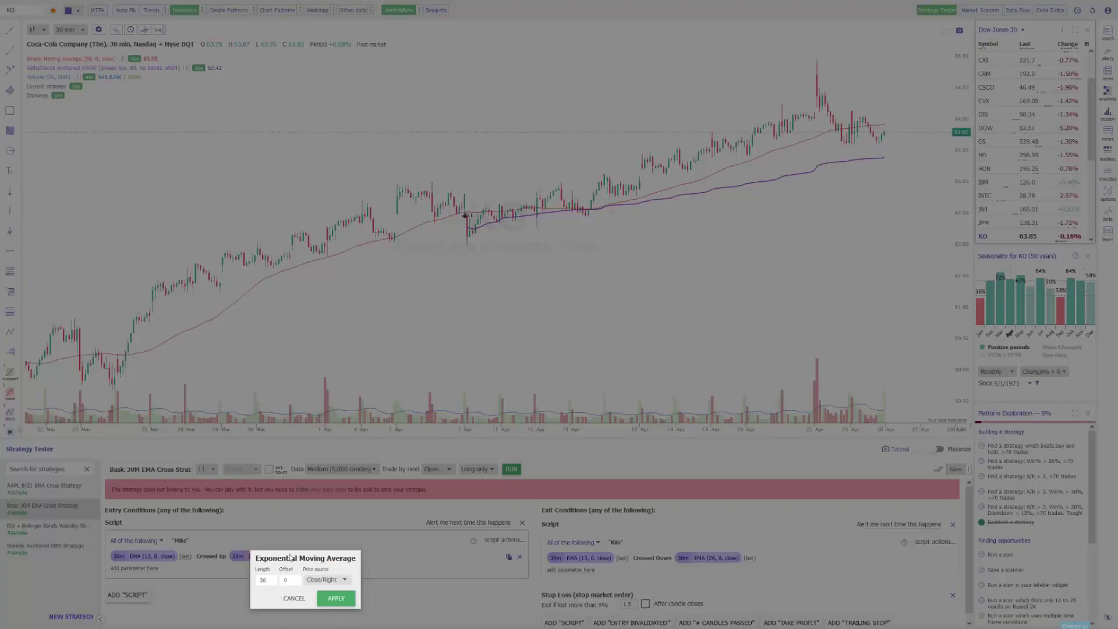
click(294, 598)
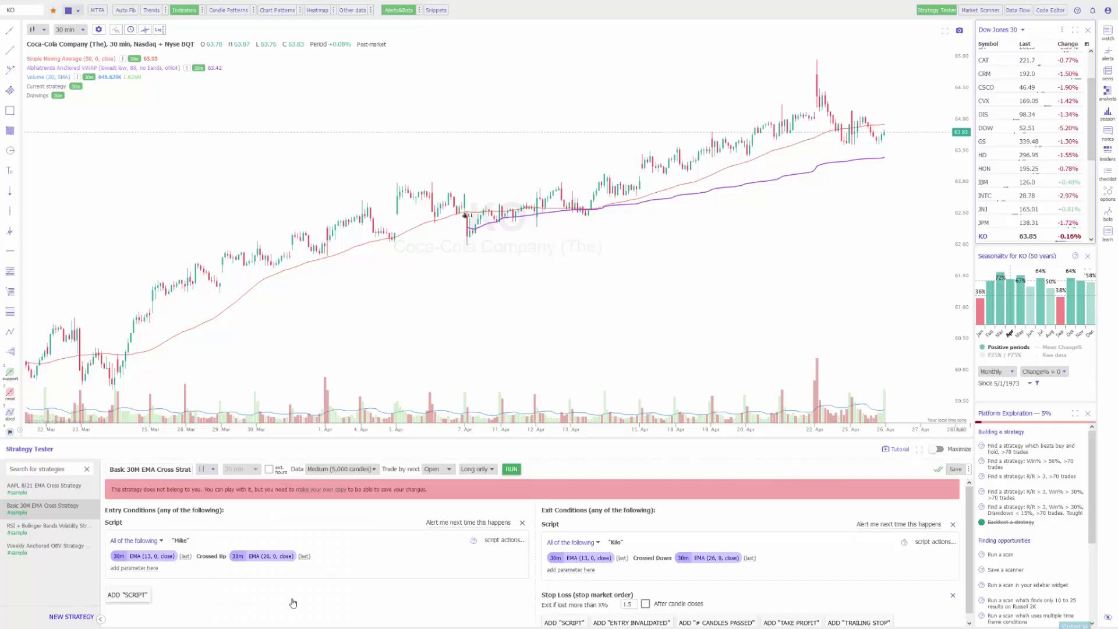
- Set the entry condition's comparison to EMA(13) Crossed Up
click(212, 558)
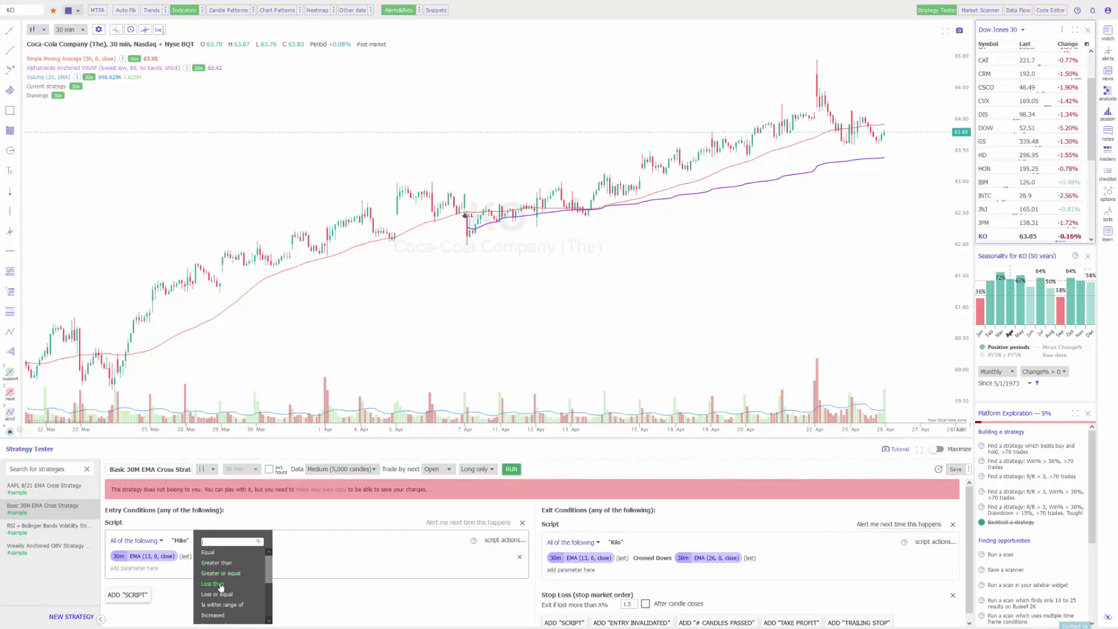
scroll(221, 588, down, 1)
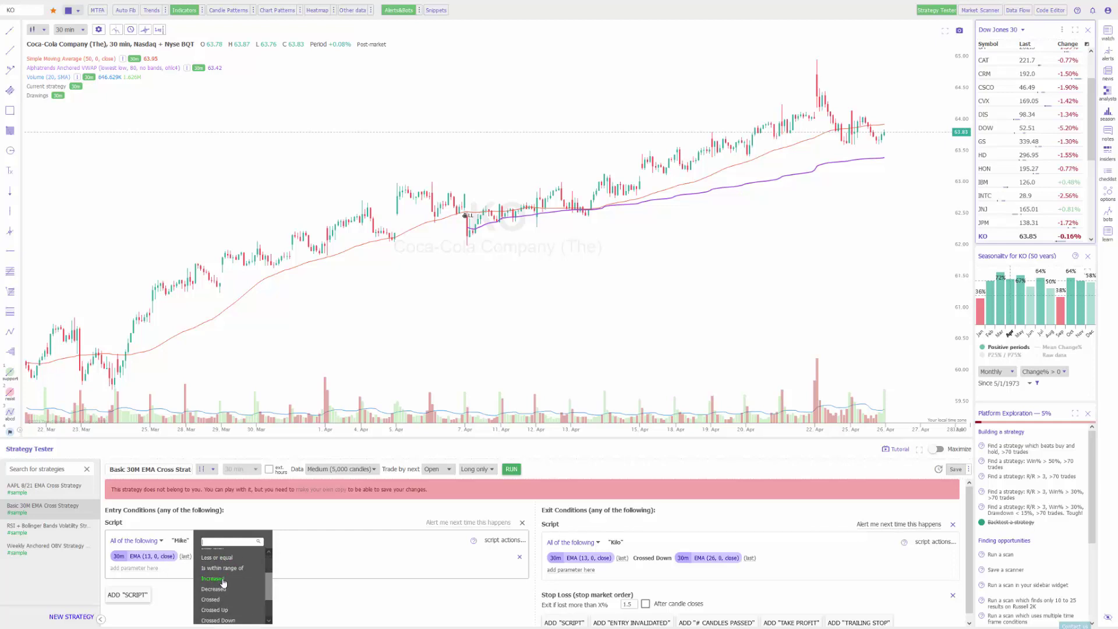
scroll(223, 593, down, 1)
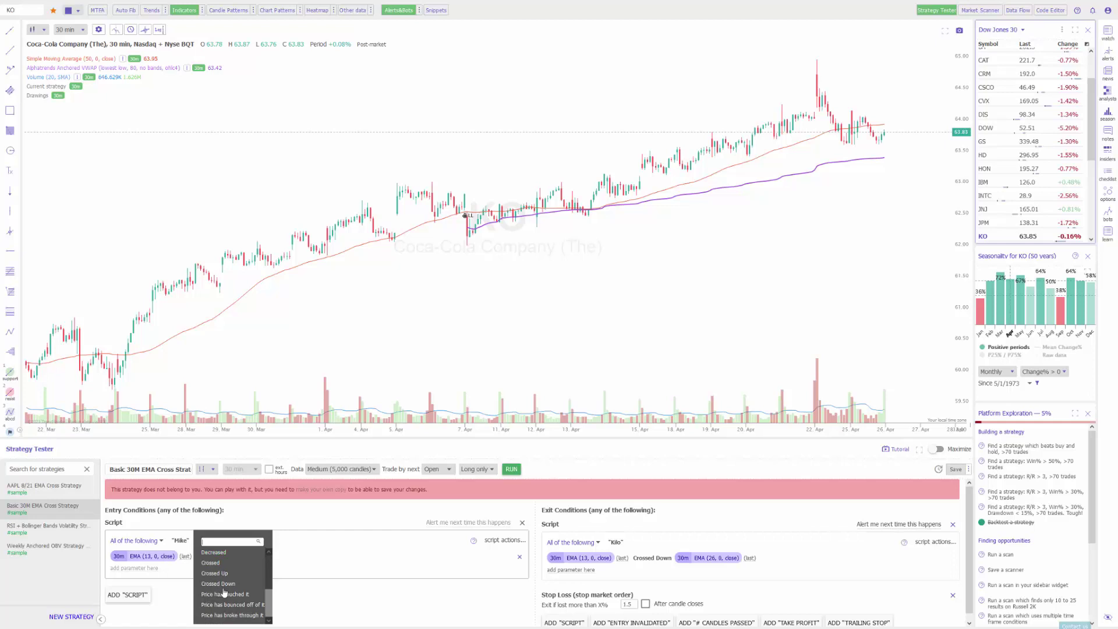
scroll(224, 592, down, 1)
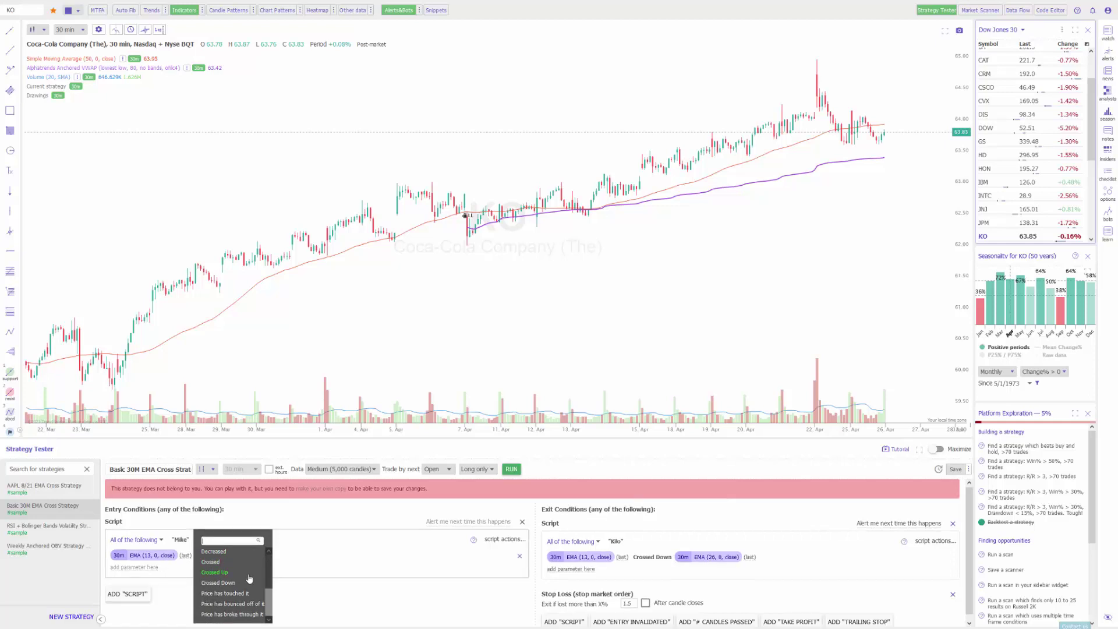
scroll(230, 554, up, 2)
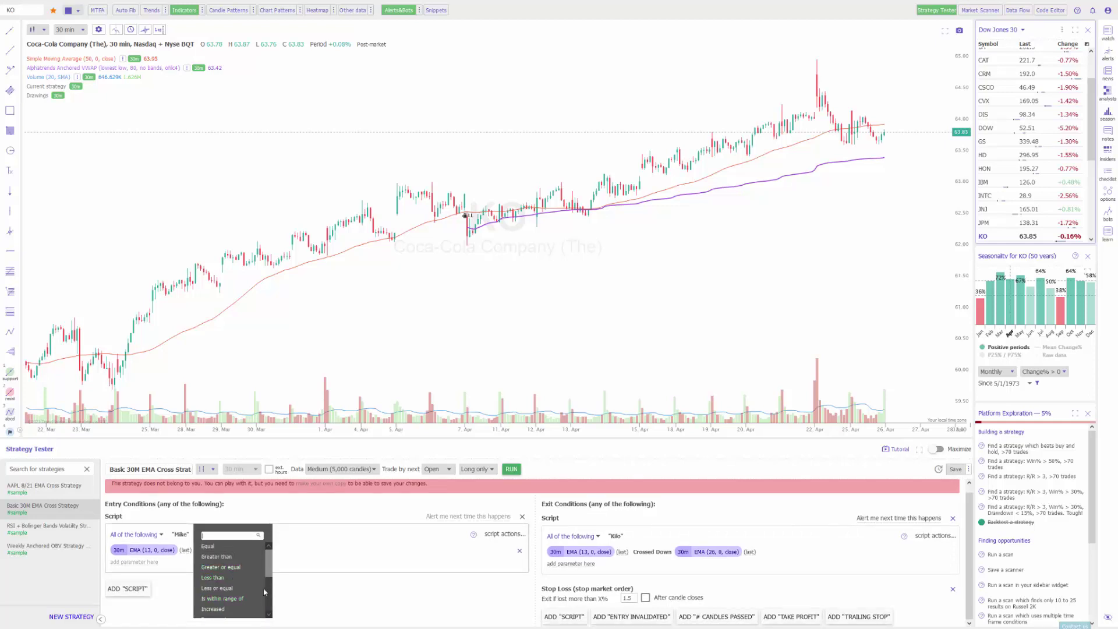
scroll(221, 565, up, 1)
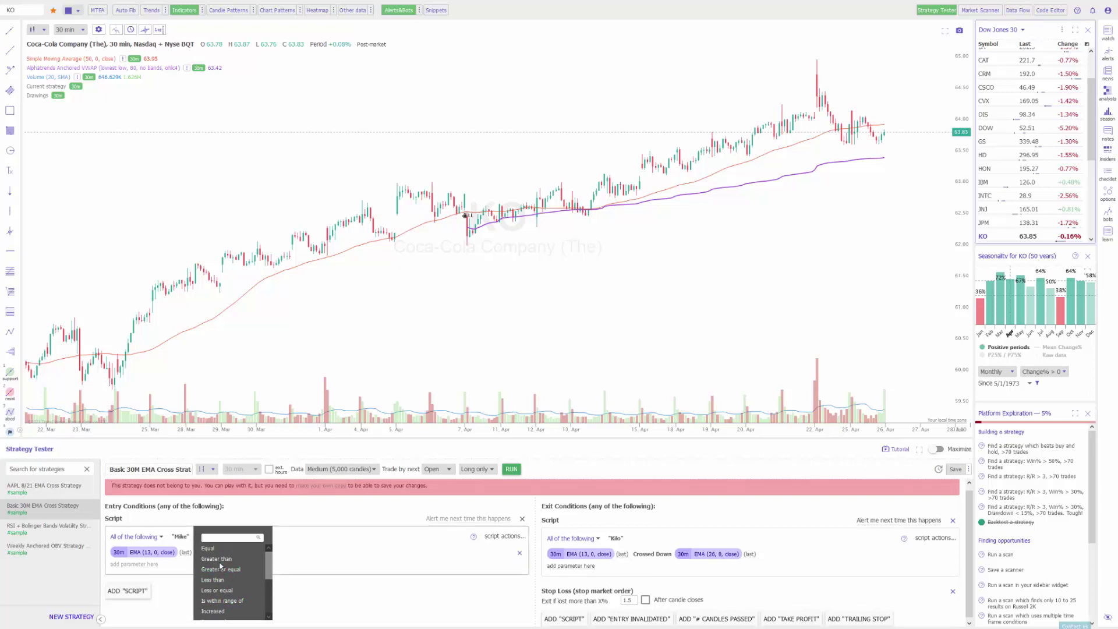
scroll(221, 568, down, 5)
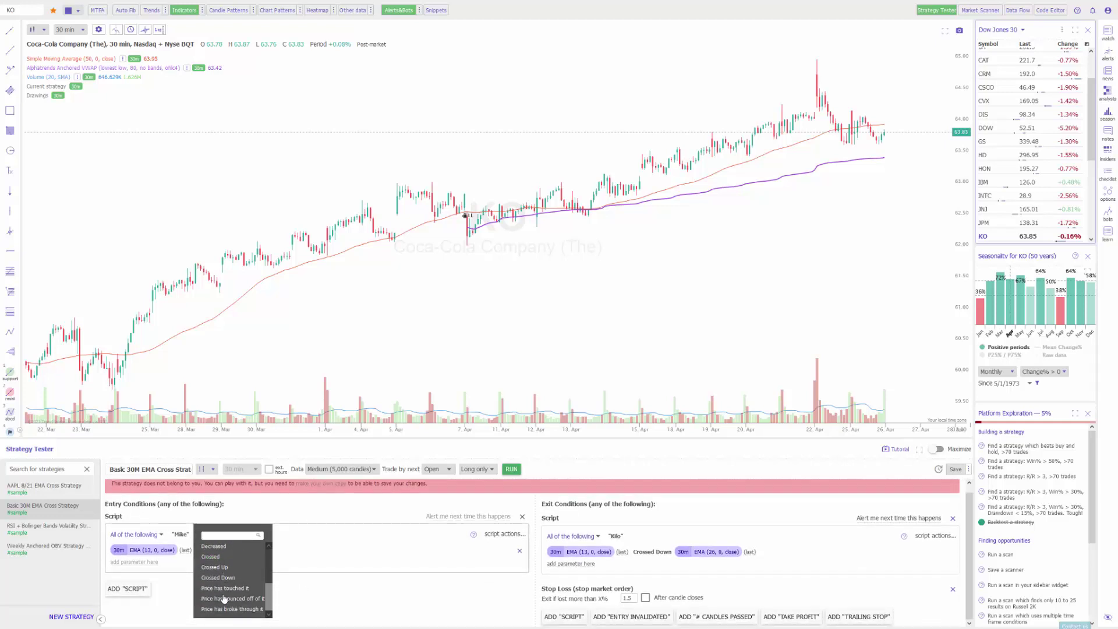
click(225, 569)
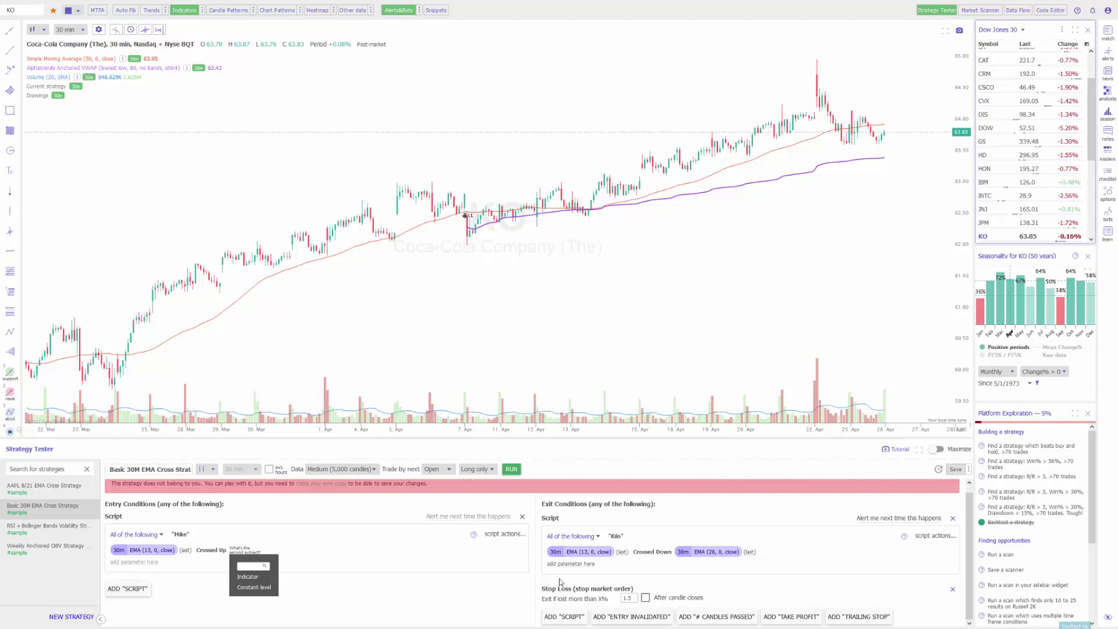
- Set EMA(26, 0, close) as the crossed indicator and run the backtest on KO
click(47, 527)
click(52, 513)
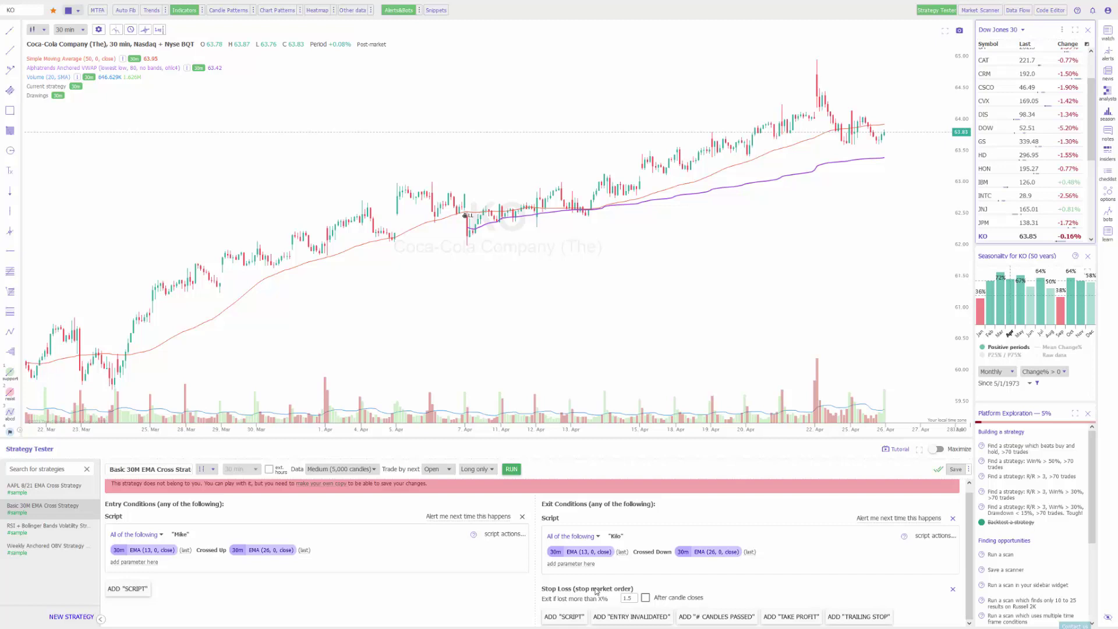
click(511, 469)
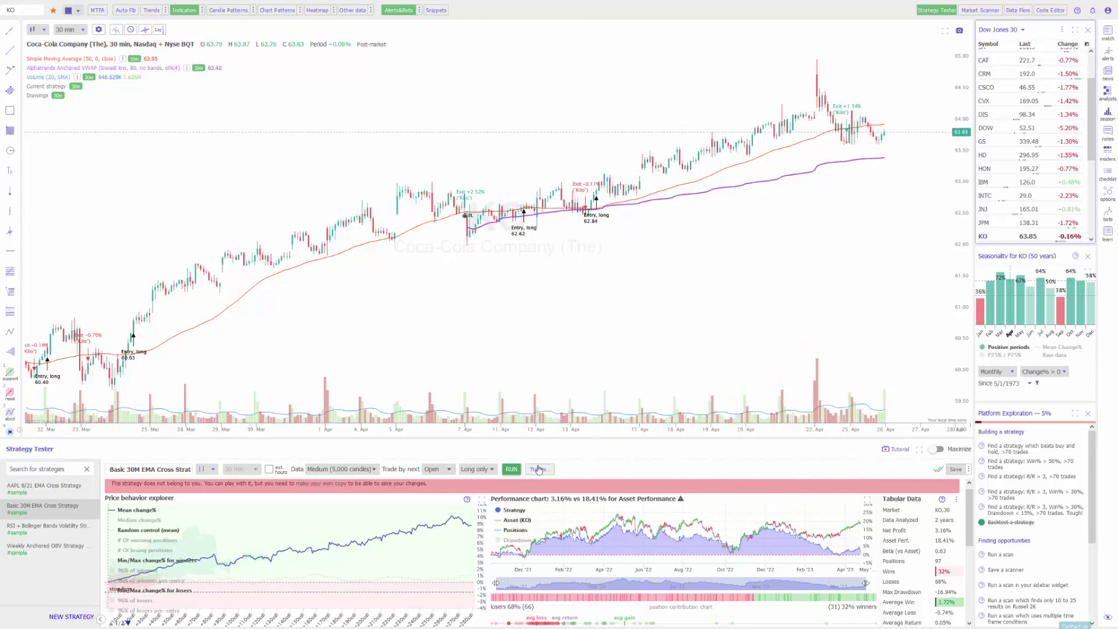
click(512, 473)
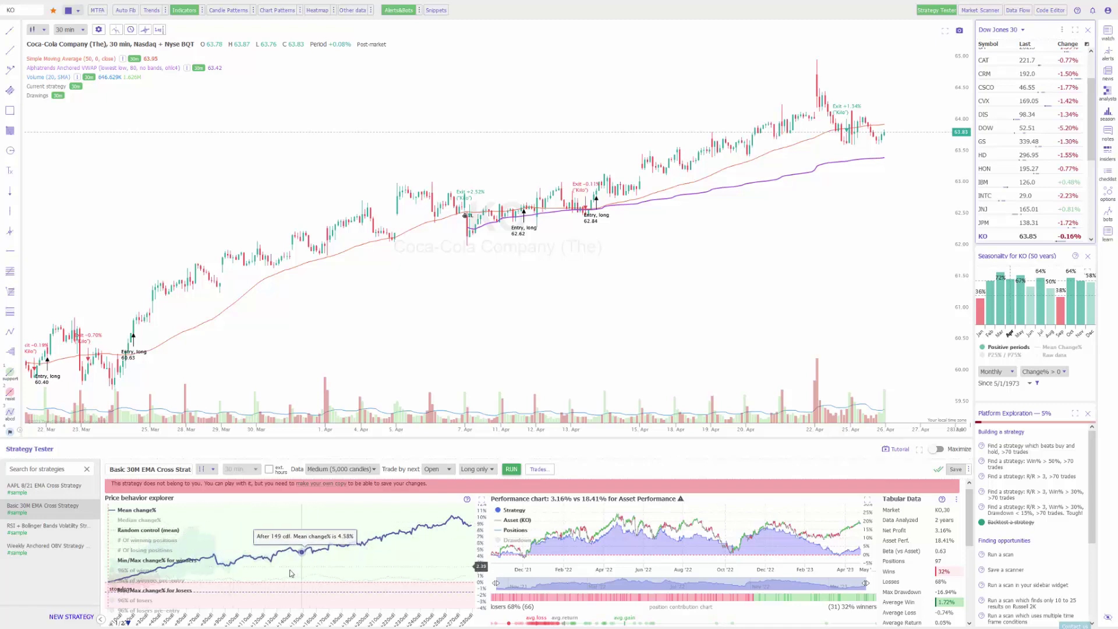
scroll(214, 546, down, 1)
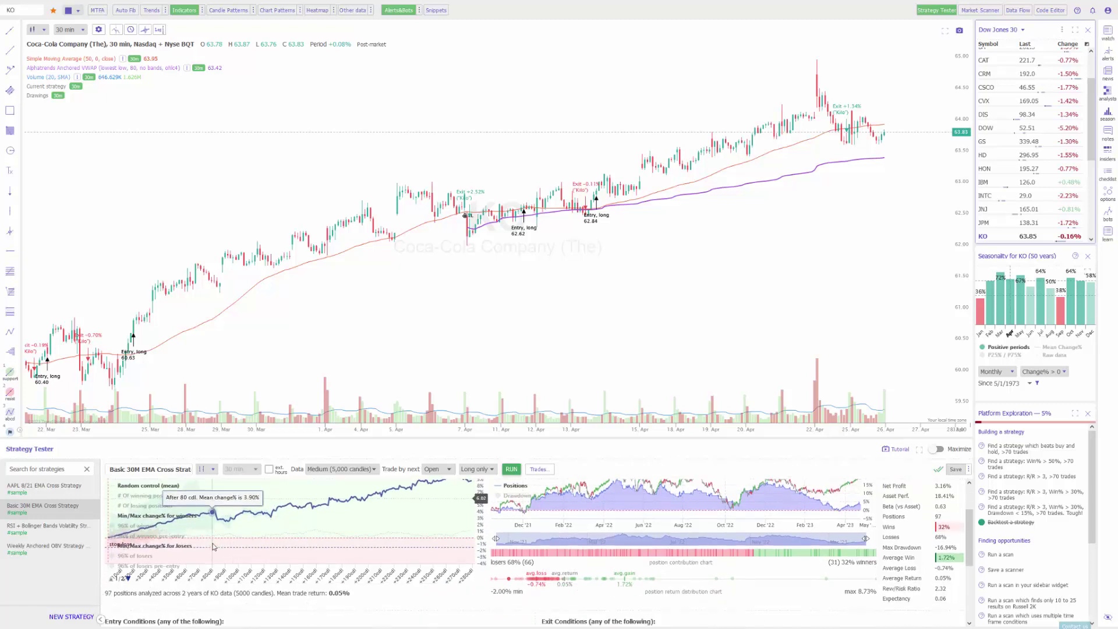
scroll(213, 547, up, 1)
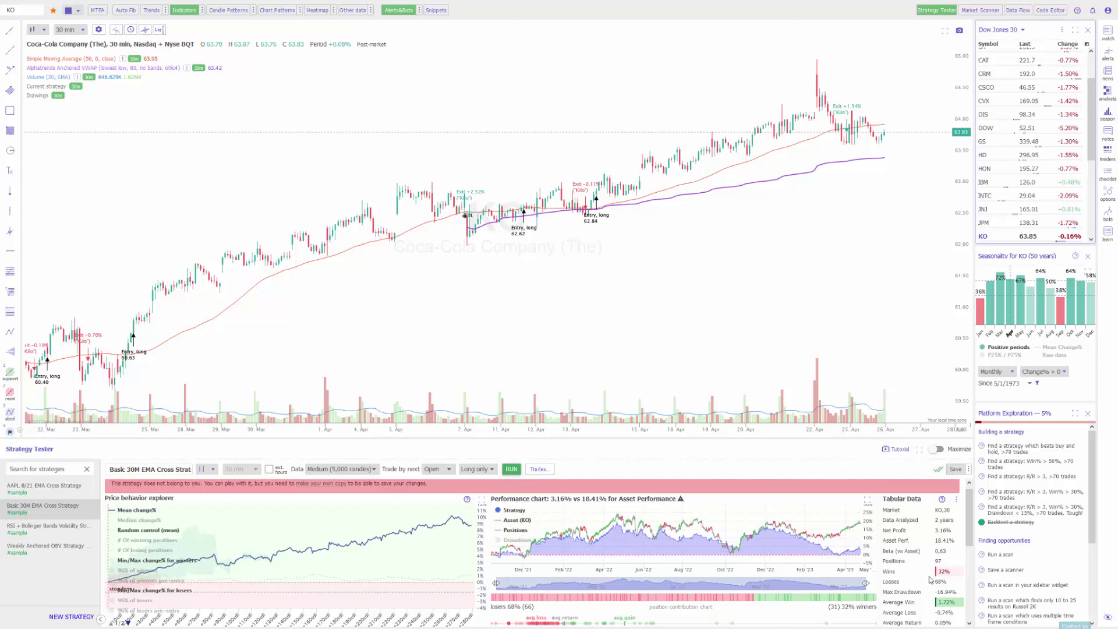
scroll(932, 578, down, 3)
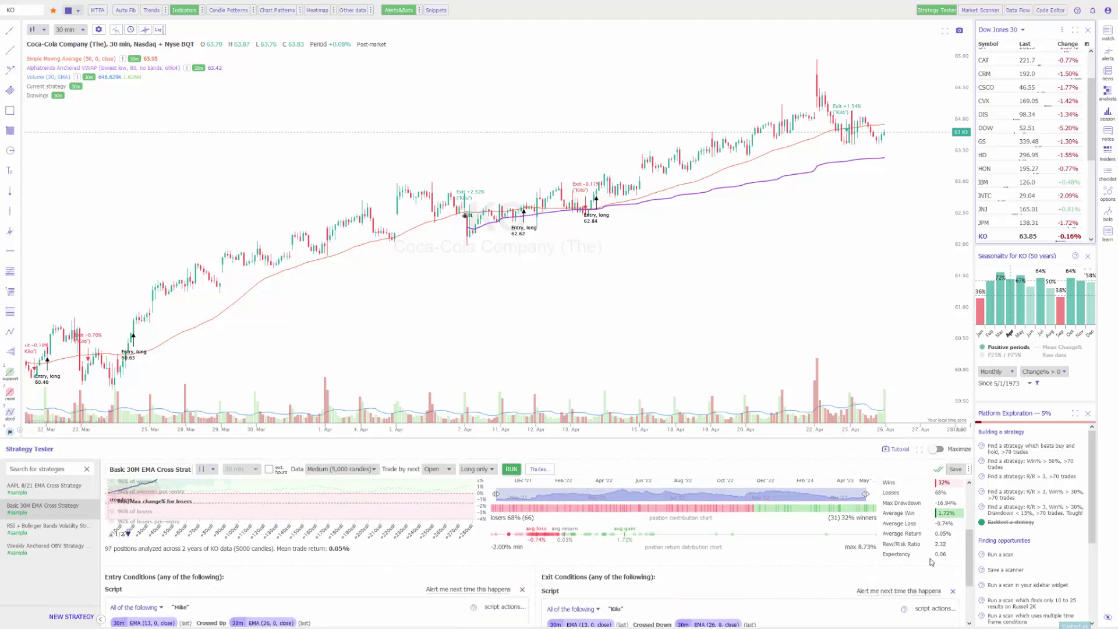
scroll(931, 561, down, 3)
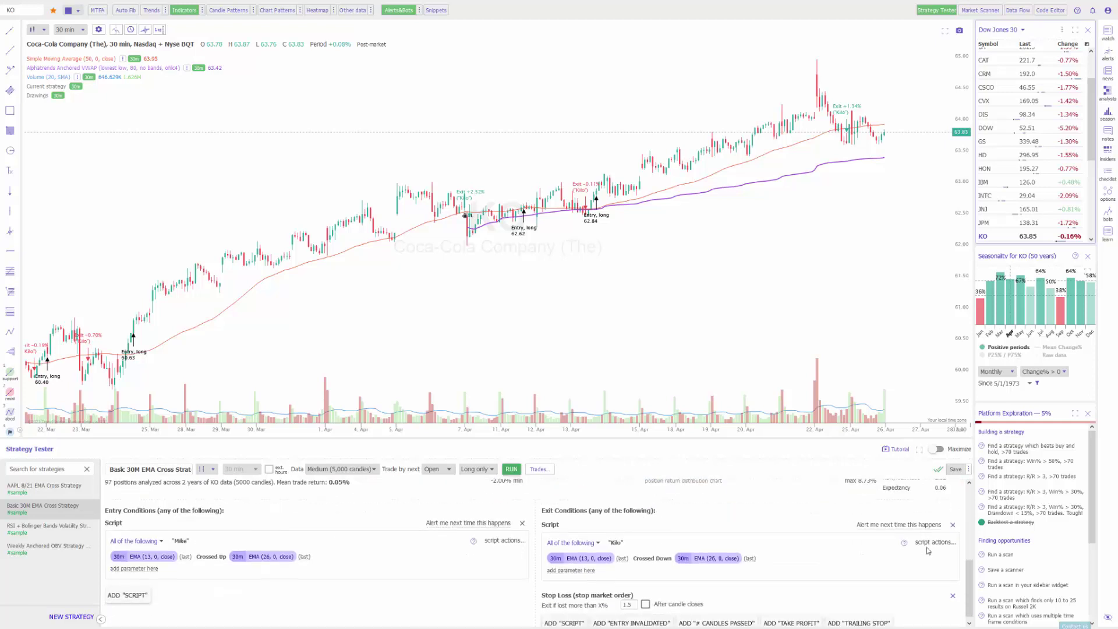
scroll(844, 568, up, 2)
scroll(837, 570, up, 4)
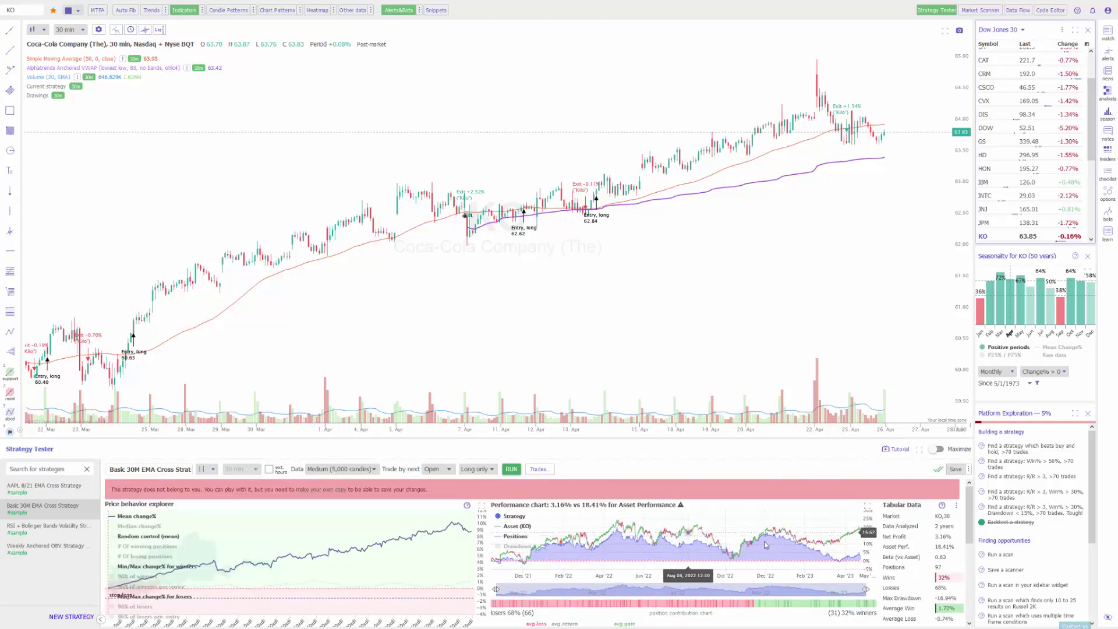
- Check the backtest Trades export options, including the TSV download, then dismiss the menus
click(539, 469)
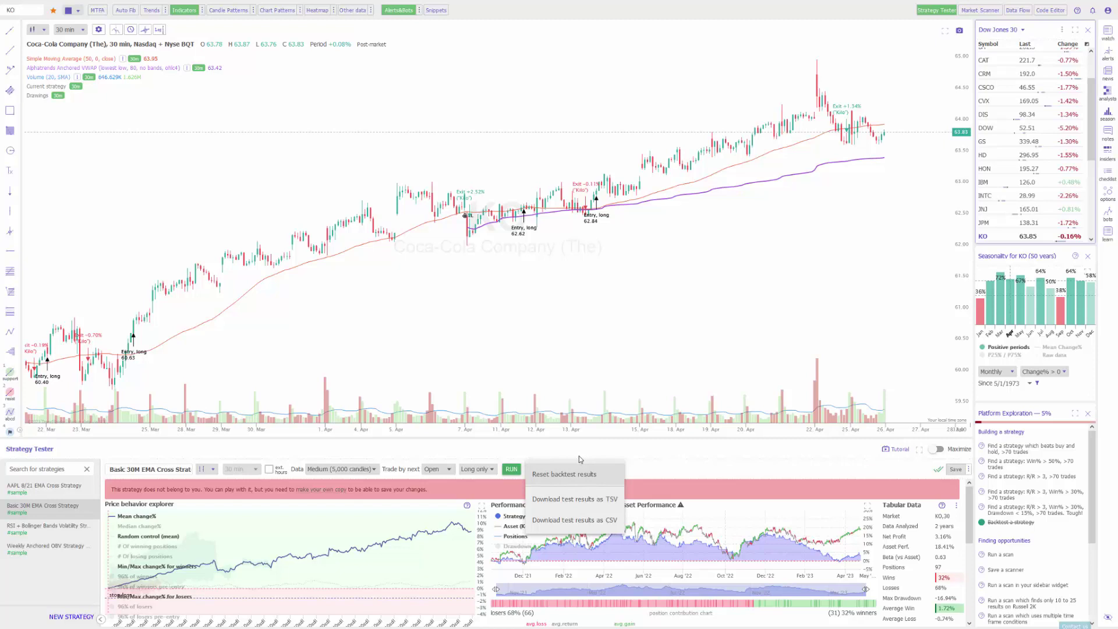
right_click(585, 497)
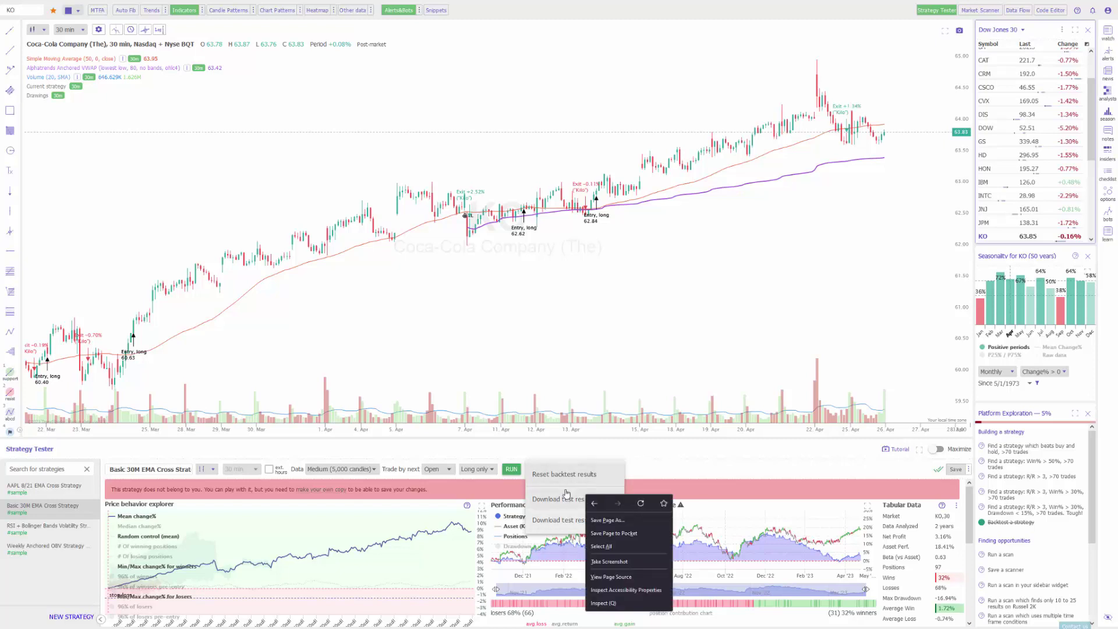
key(Escape)
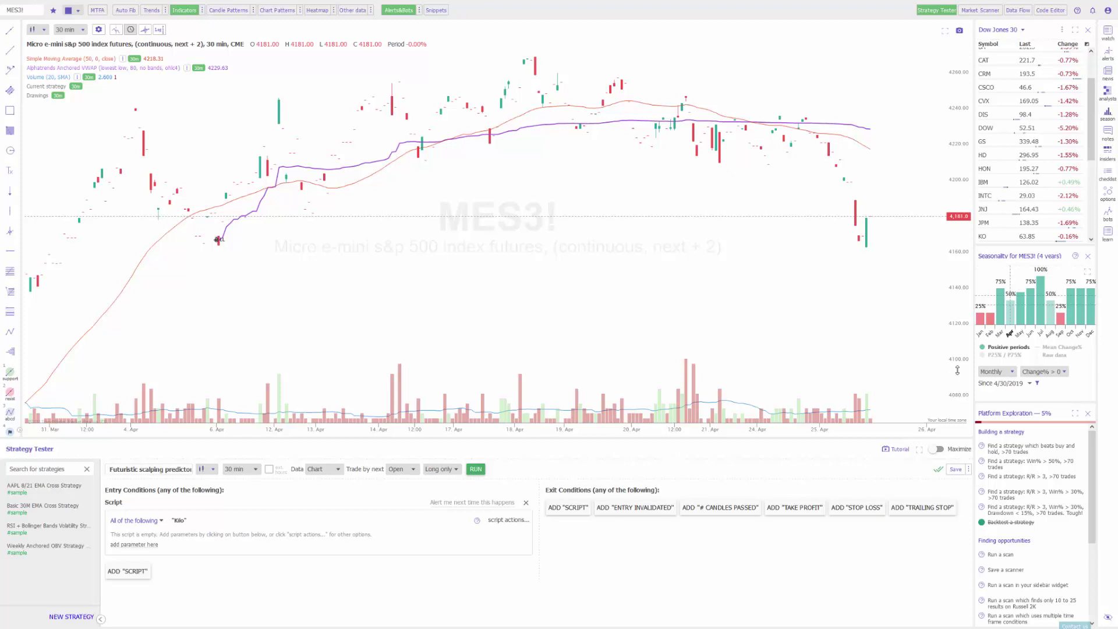
- Create a new empty MES3! strategy and name it 'Test'
key(F11)
click(71, 617)
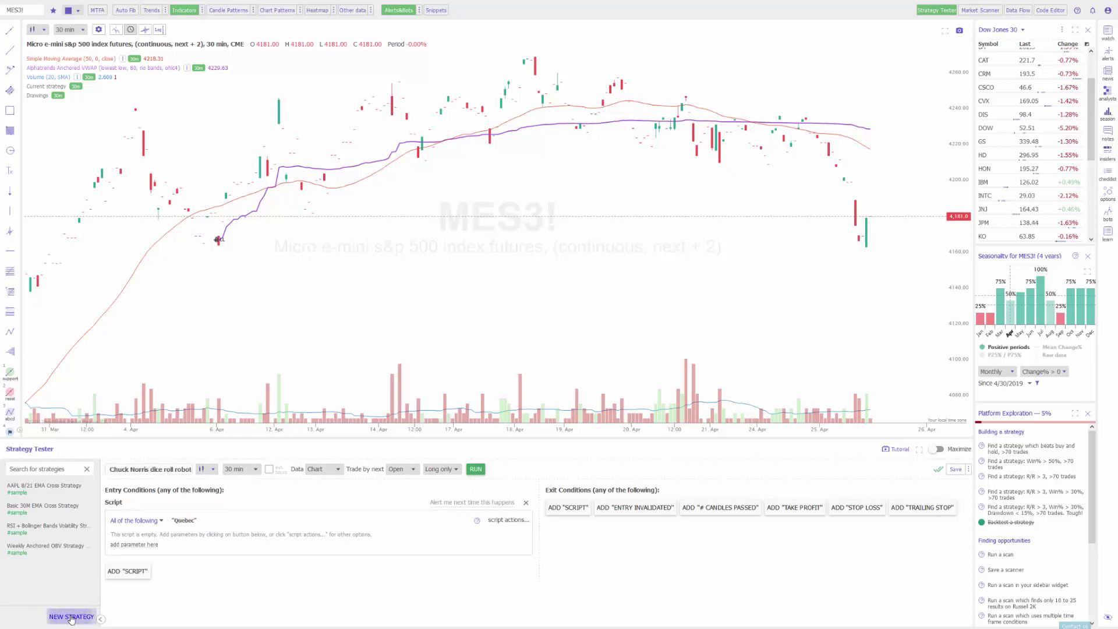
click(156, 470)
text(Test)
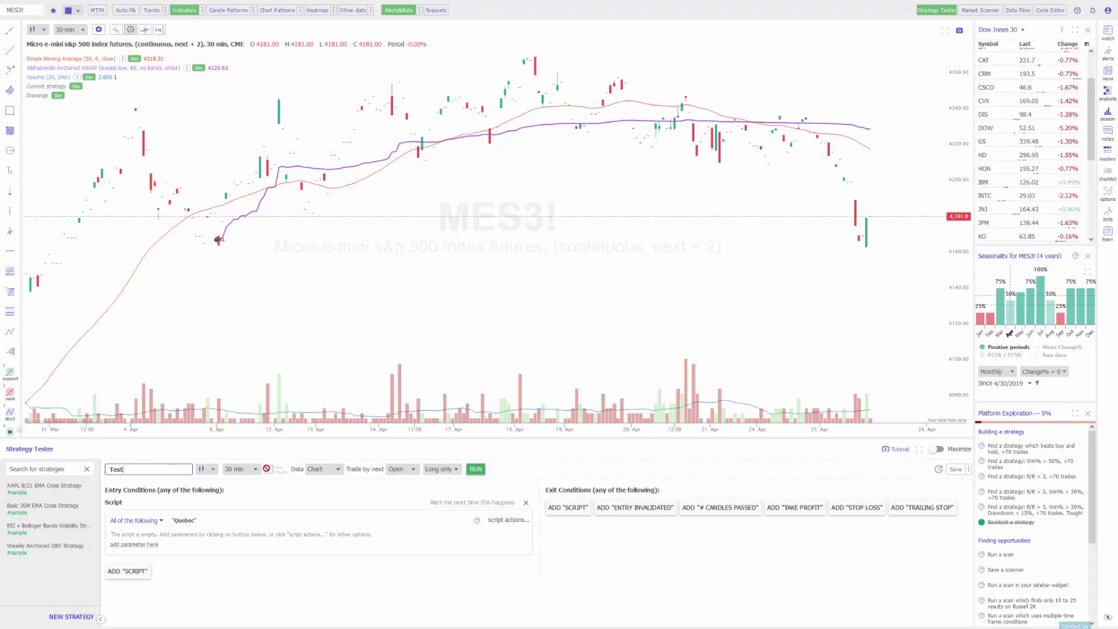
- Set data to Medium (5,000 candles), keeping next Open trades and long only
click(330, 476)
scroll(330, 518, down, 3)
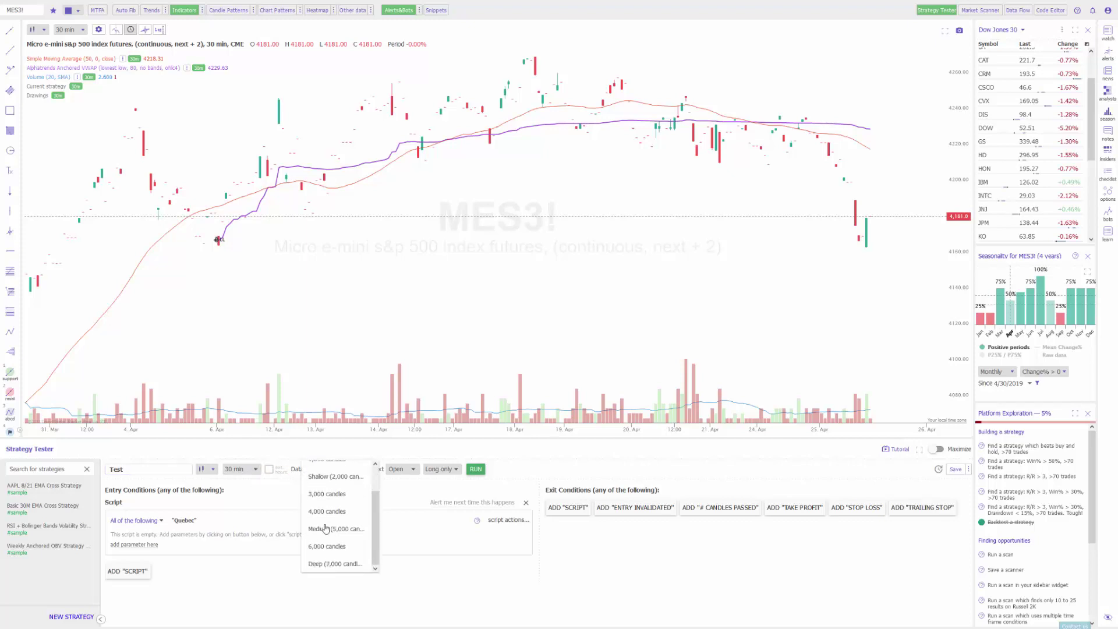
click(337, 528)
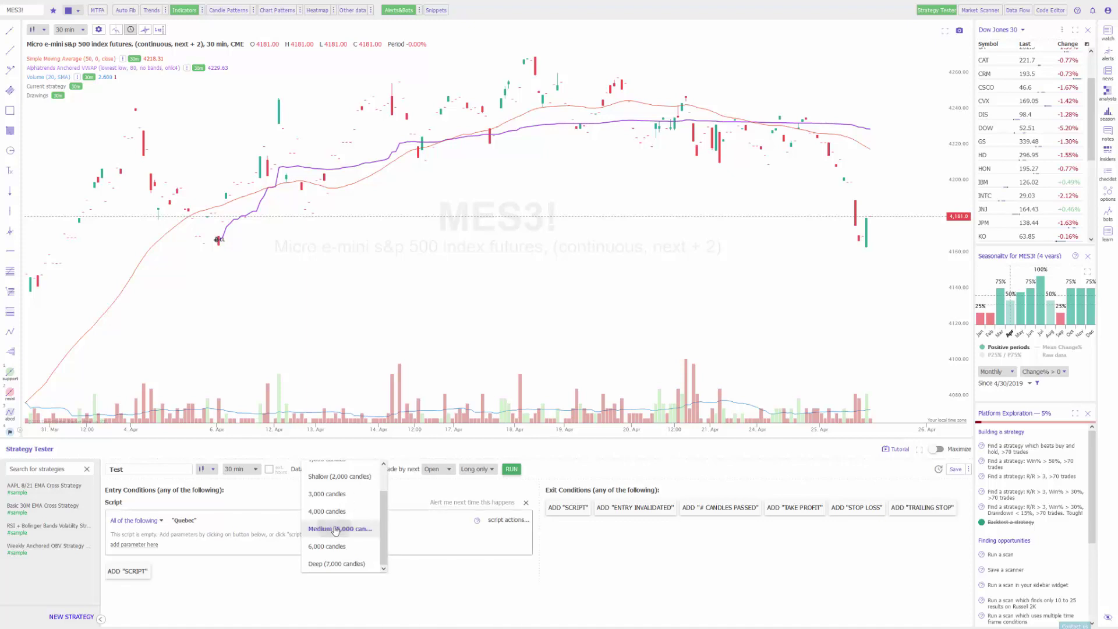
click(433, 477)
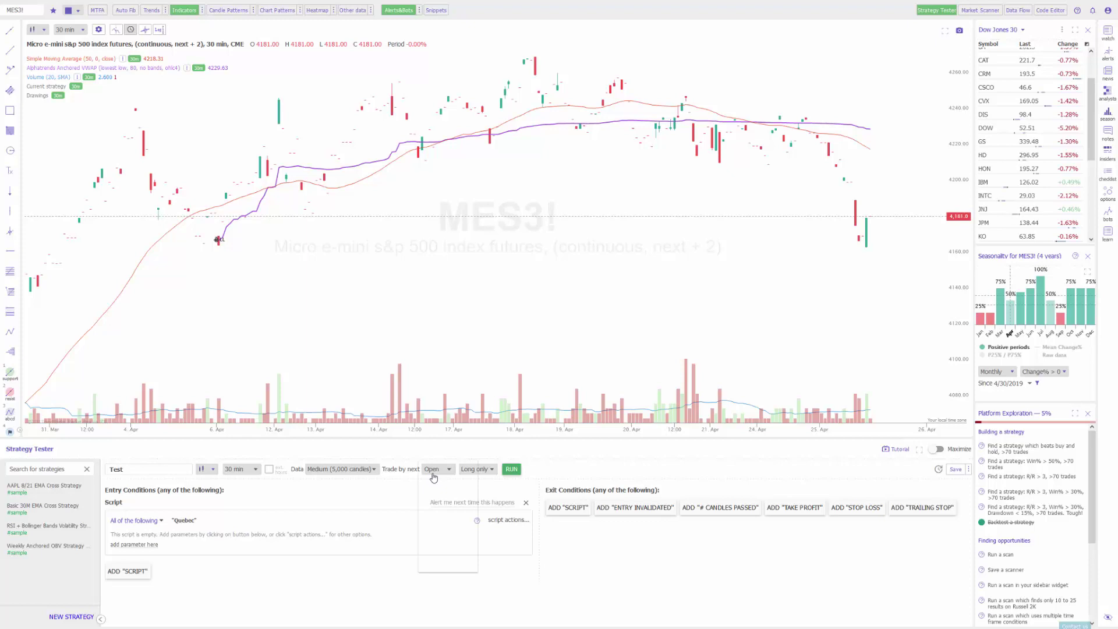
click(435, 468)
click(486, 469)
click(499, 456)
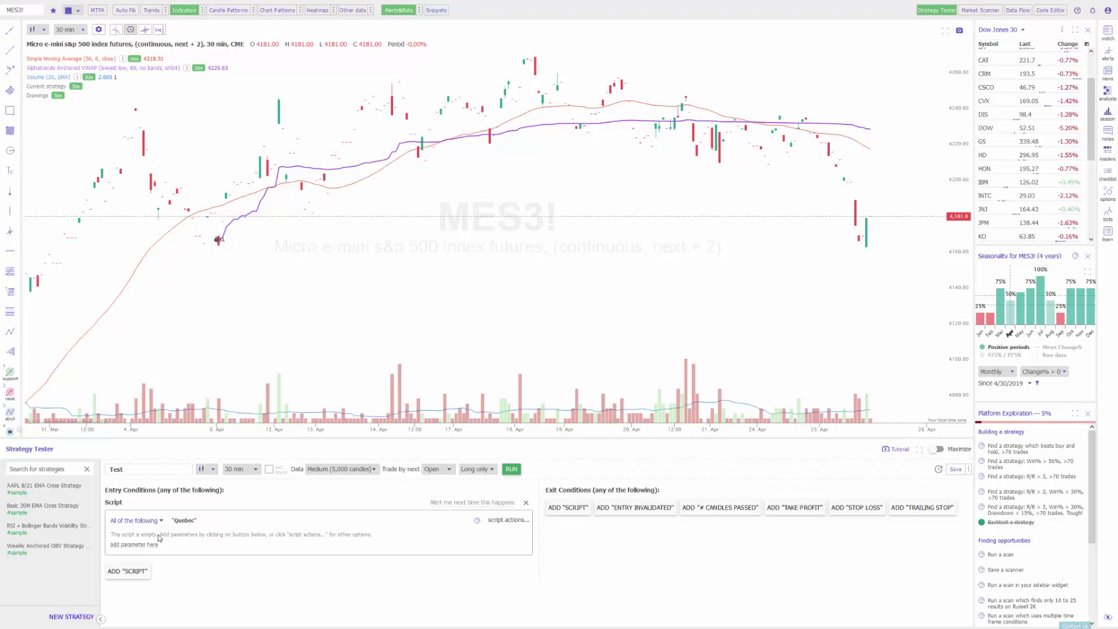
- Remove the extra Uniform entry script block and show the add-condition choices
click(130, 571)
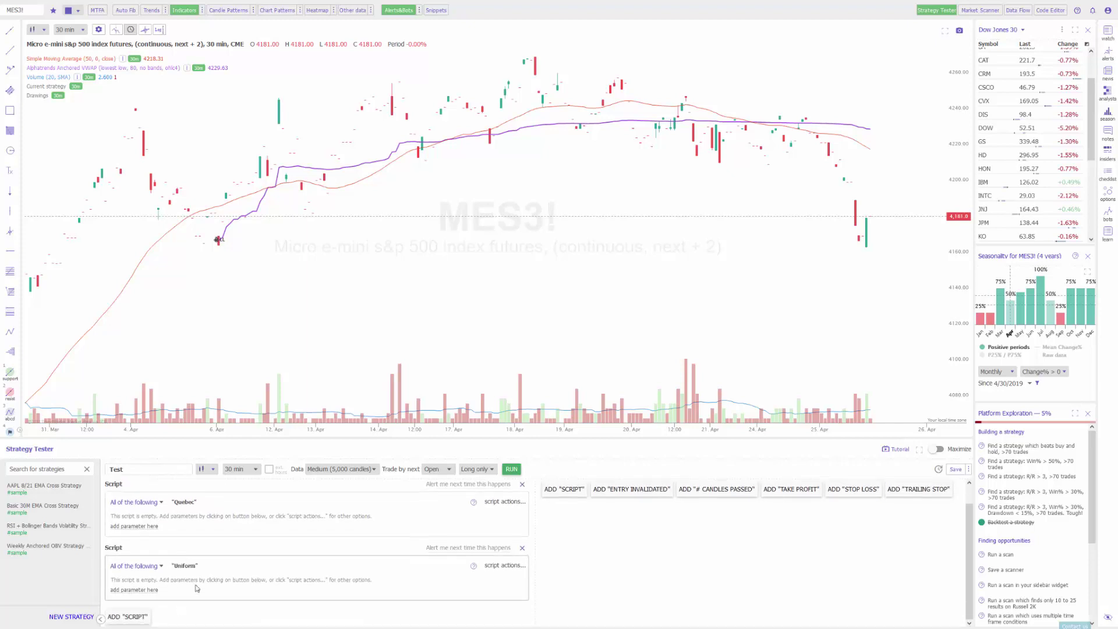
scroll(291, 588, up, 1)
click(523, 567)
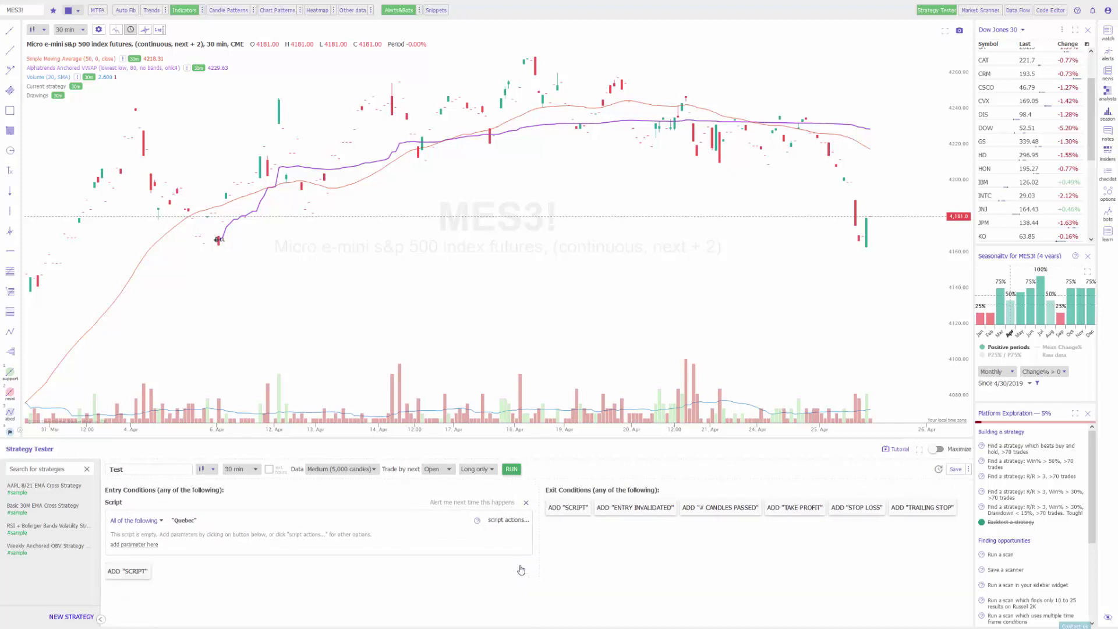
click(131, 544)
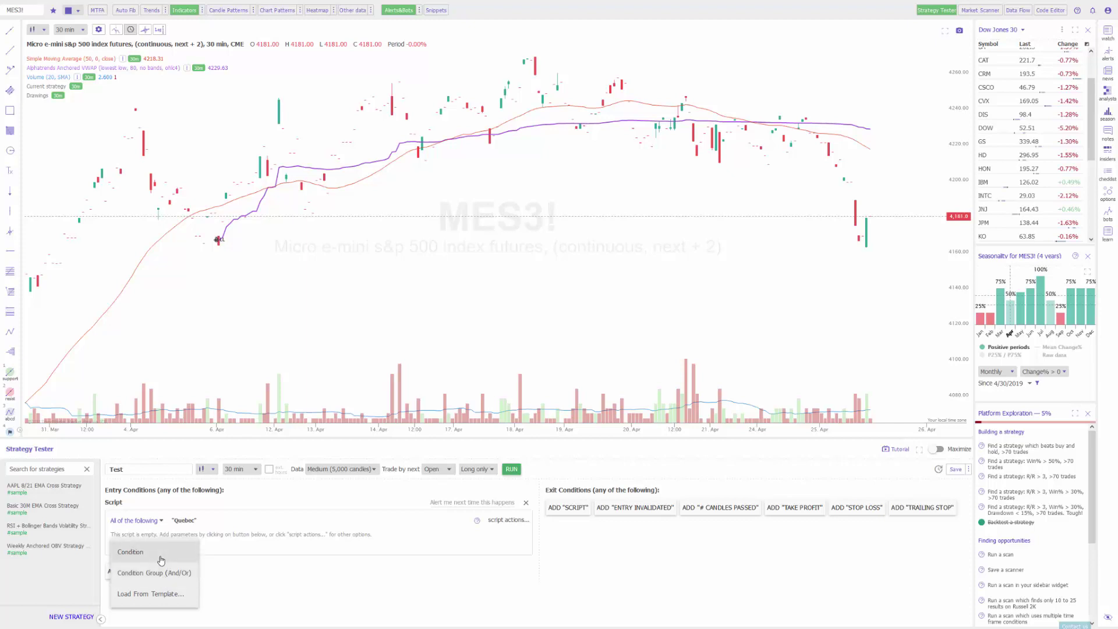
- Add an entry condition: 30m Price Open Greater Than
click(161, 561)
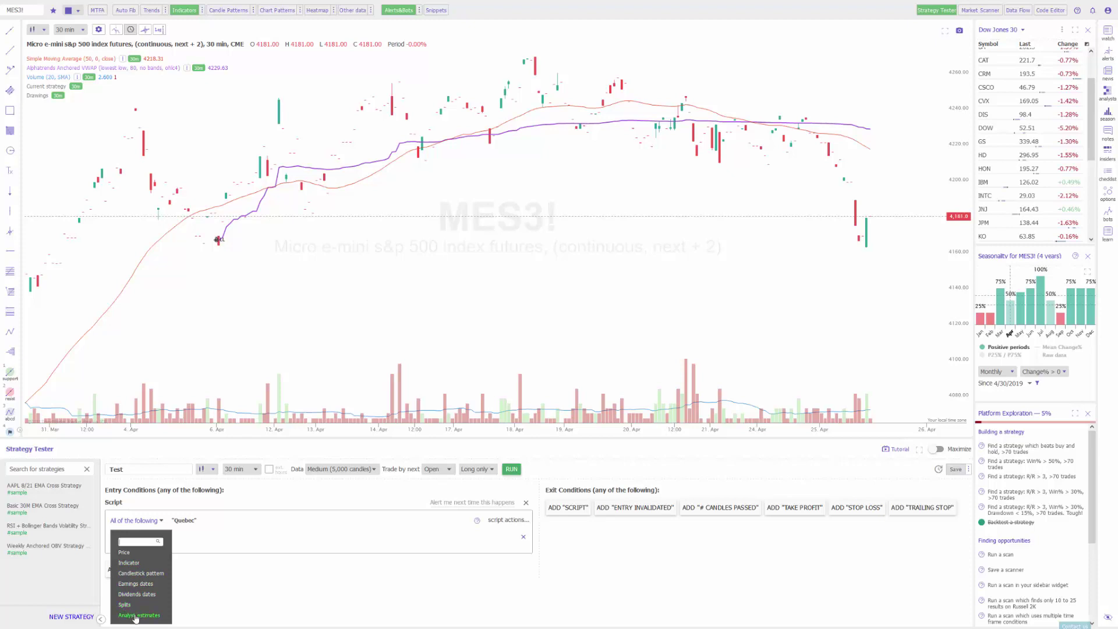
click(124, 553)
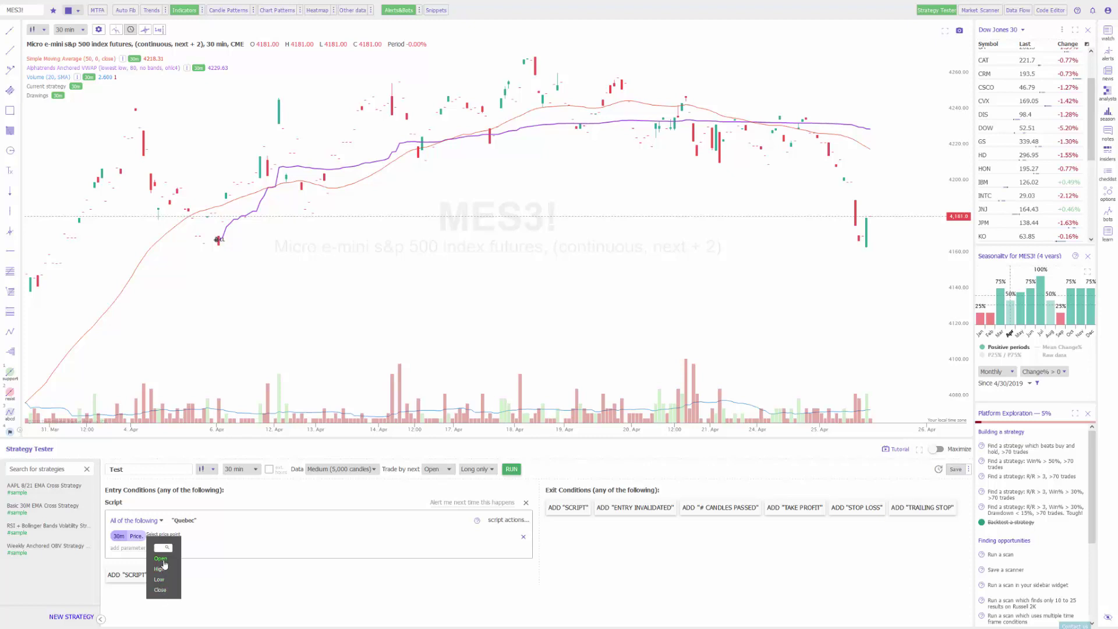
click(164, 565)
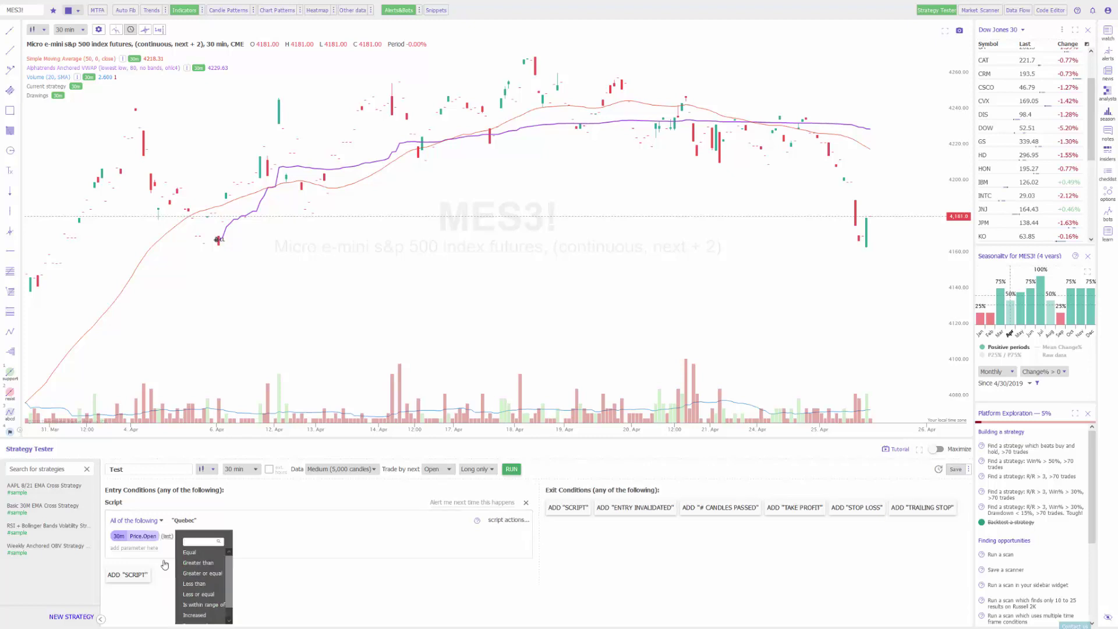
click(204, 564)
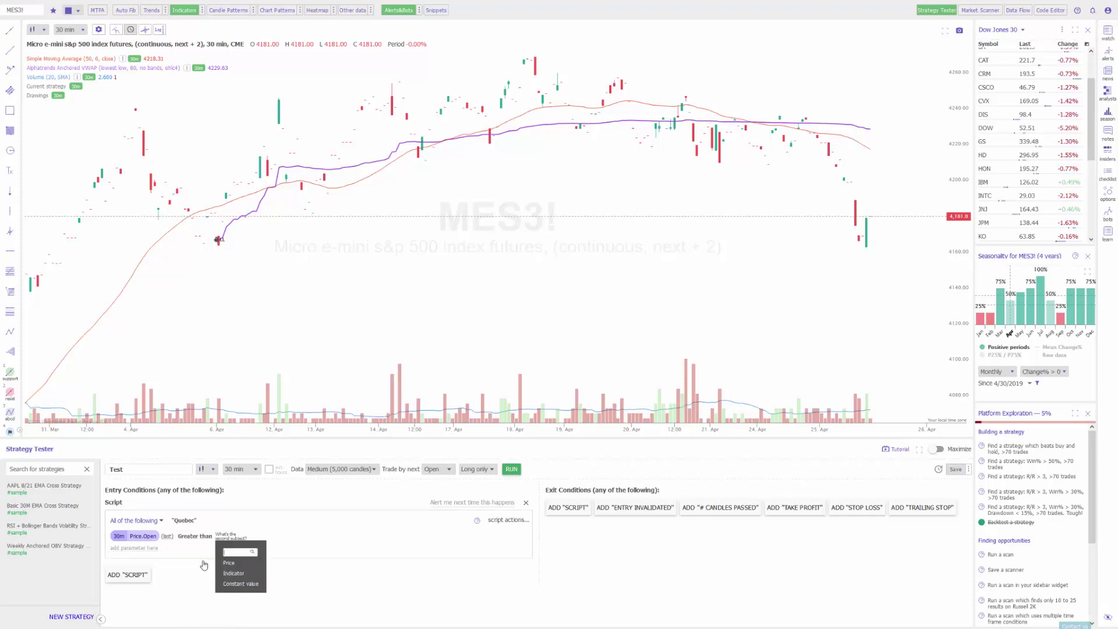
- Compare the 30m open price against a constant value of 4181
click(246, 584)
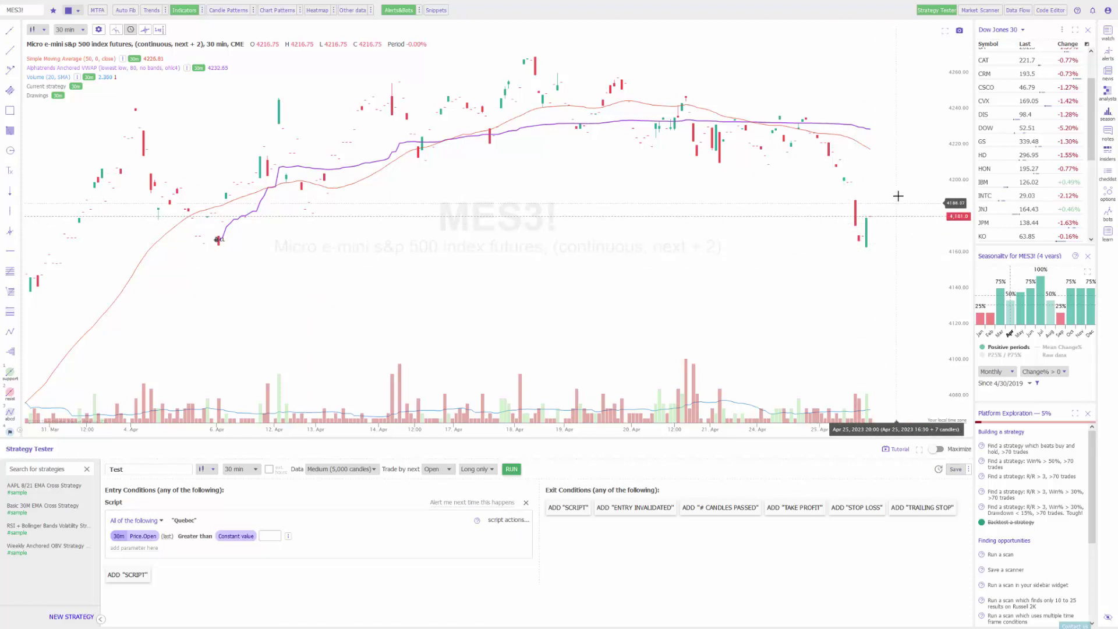
click(272, 534)
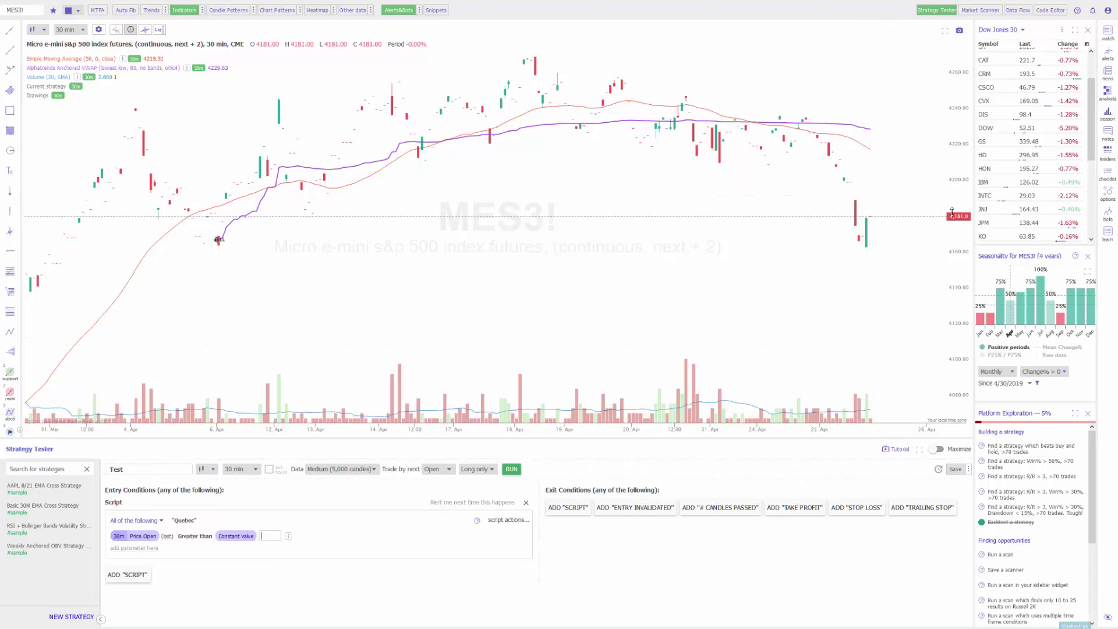
text(4181)
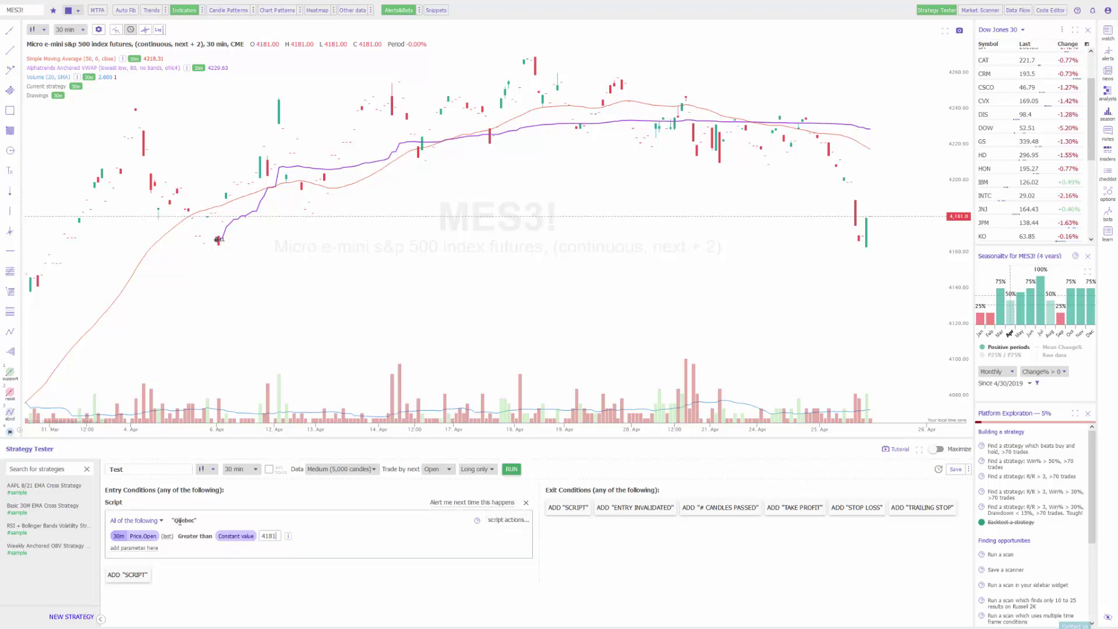
- Add an exit script: 30m Close greater than or equal to constant 4191
click(569, 507)
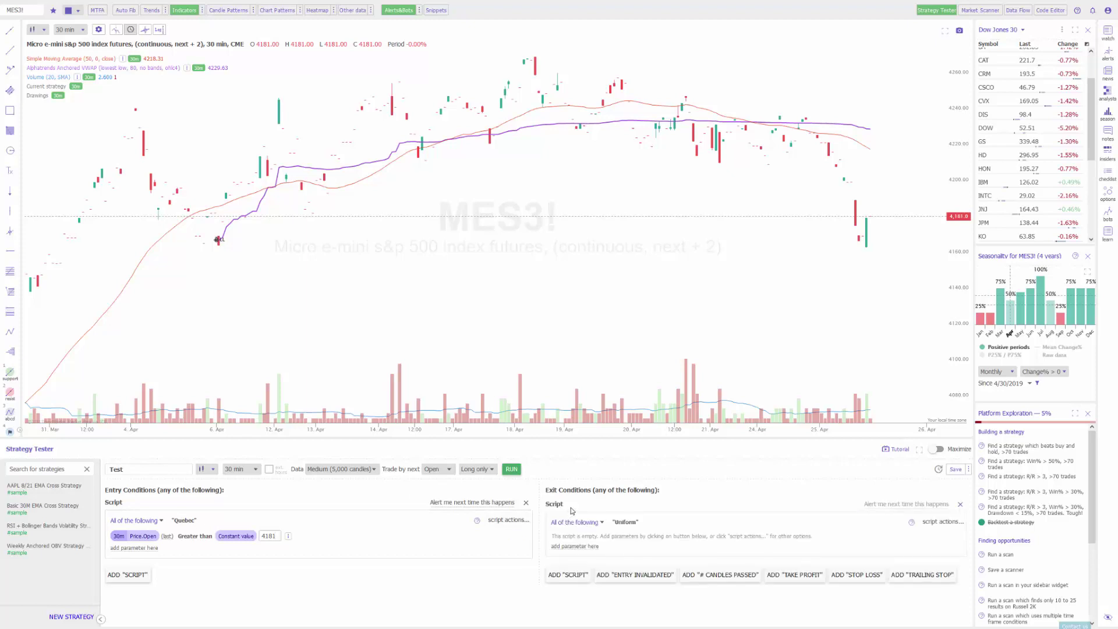
click(575, 548)
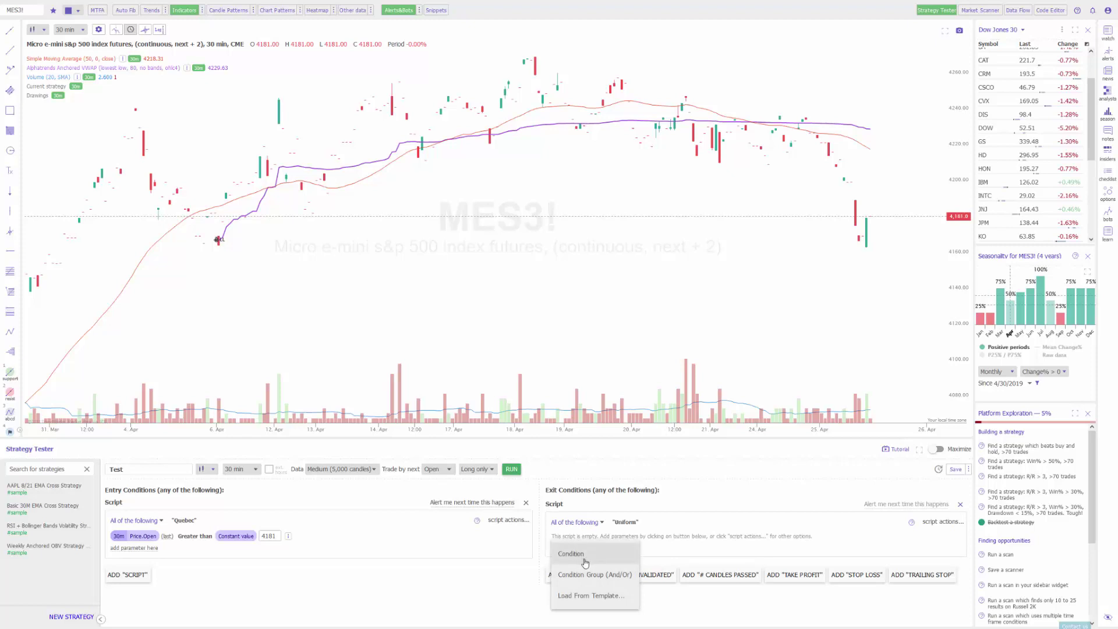
click(584, 561)
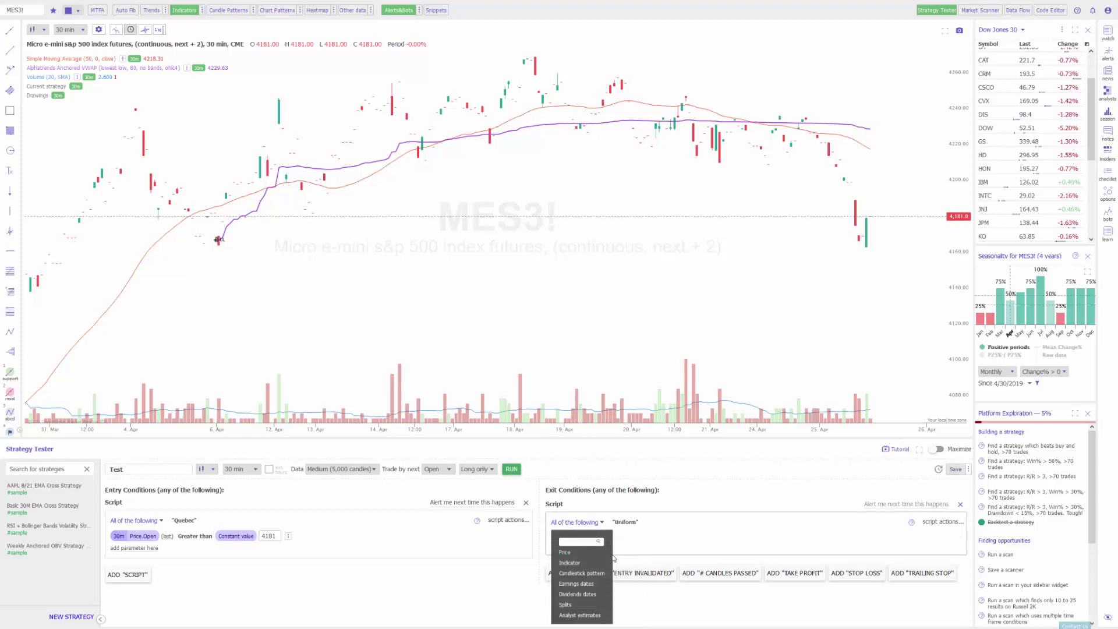
click(569, 553)
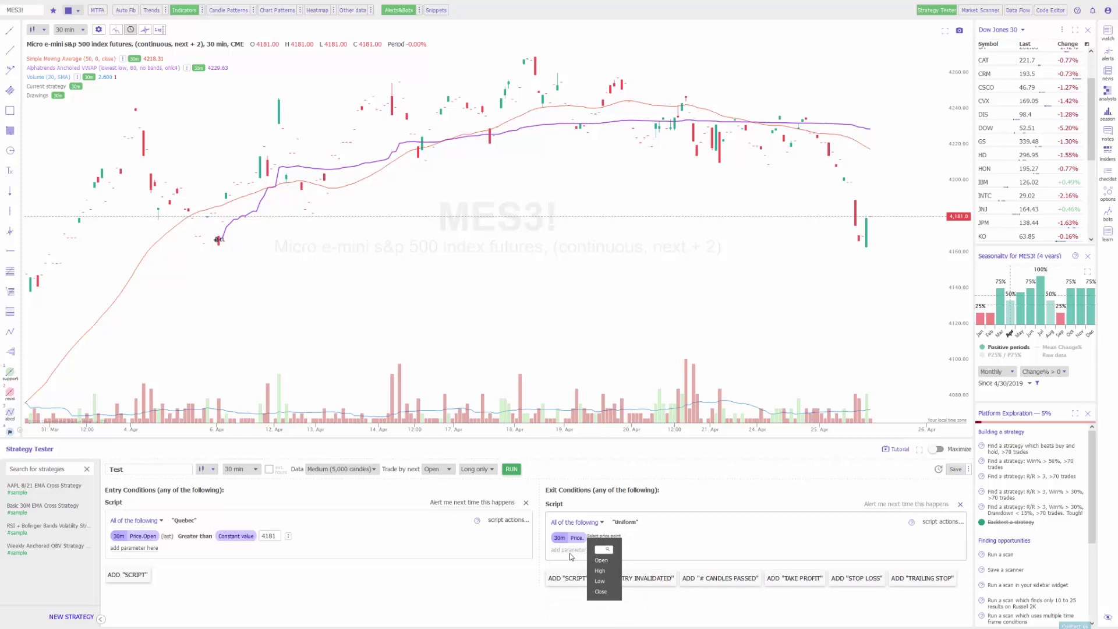
click(601, 592)
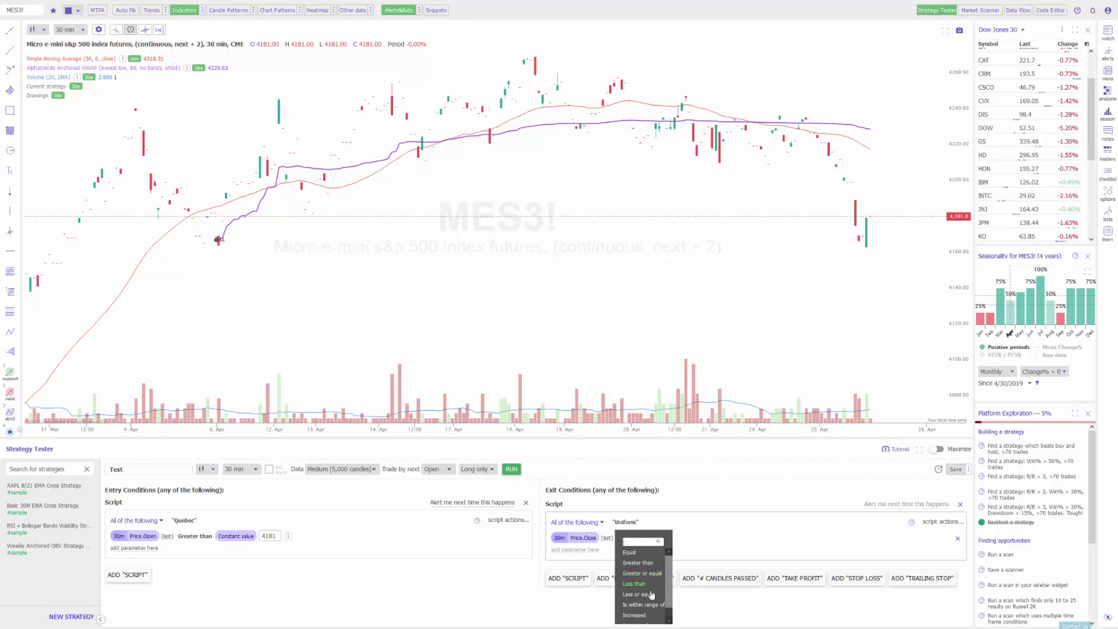
scroll(650, 597, down, 1)
click(640, 563)
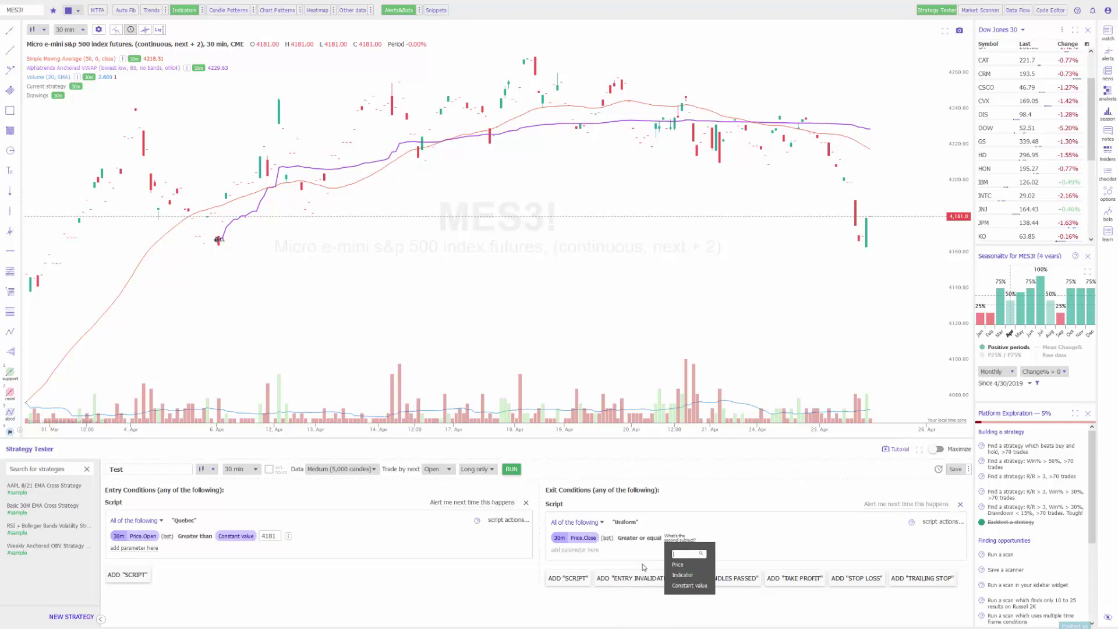
click(687, 586)
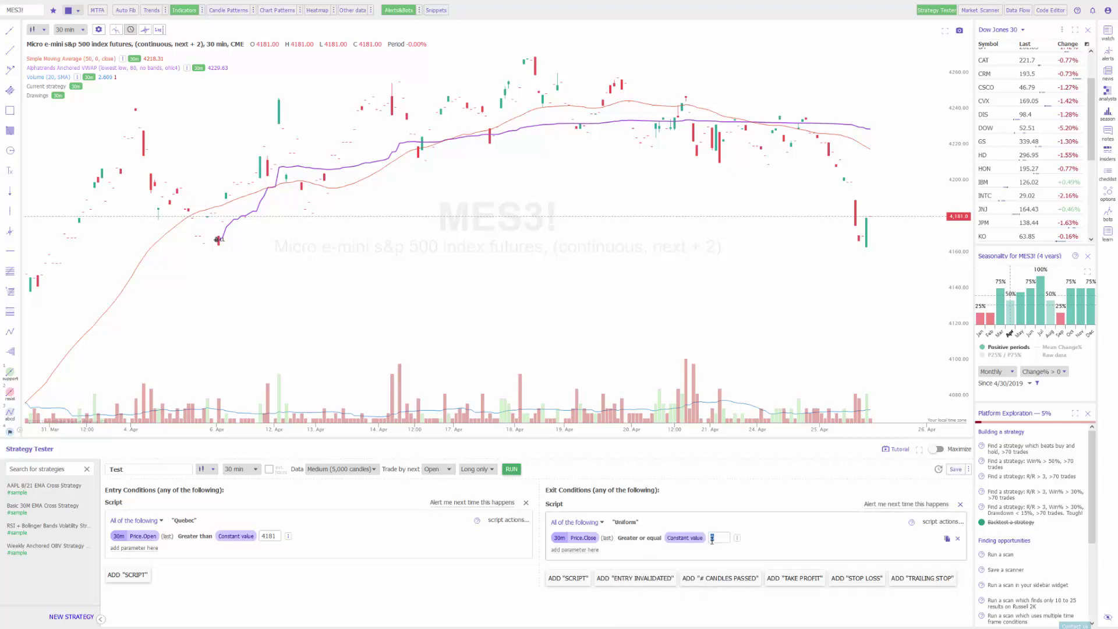
text(4191)
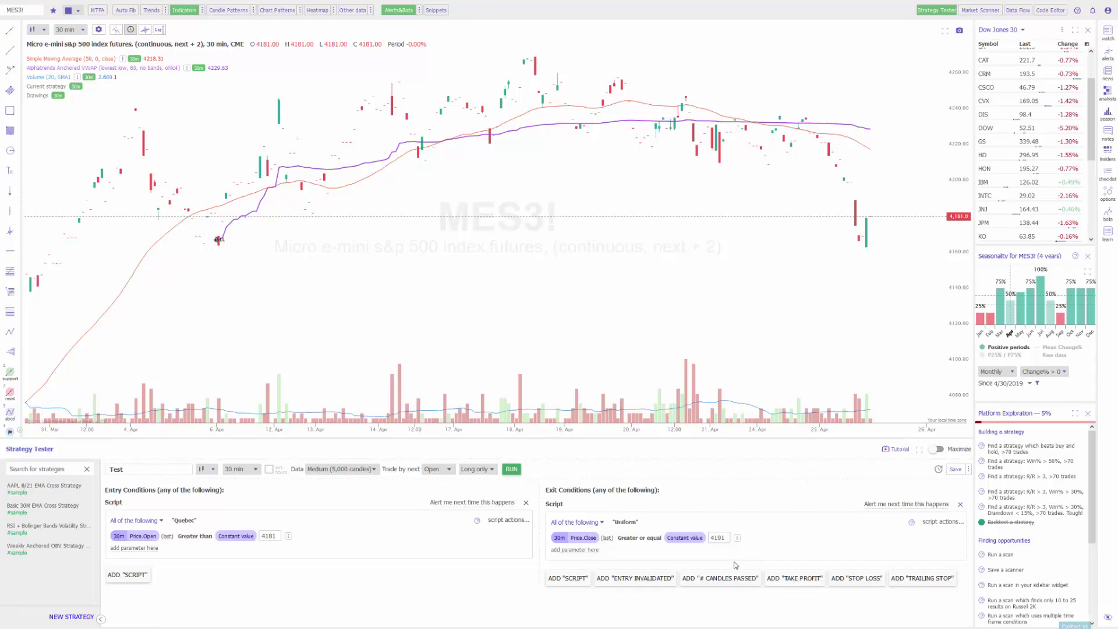
- Run the Test strategy backtest and inspect its trade markers: −1.11% net profit, 168 positions, 45% wins
click(512, 470)
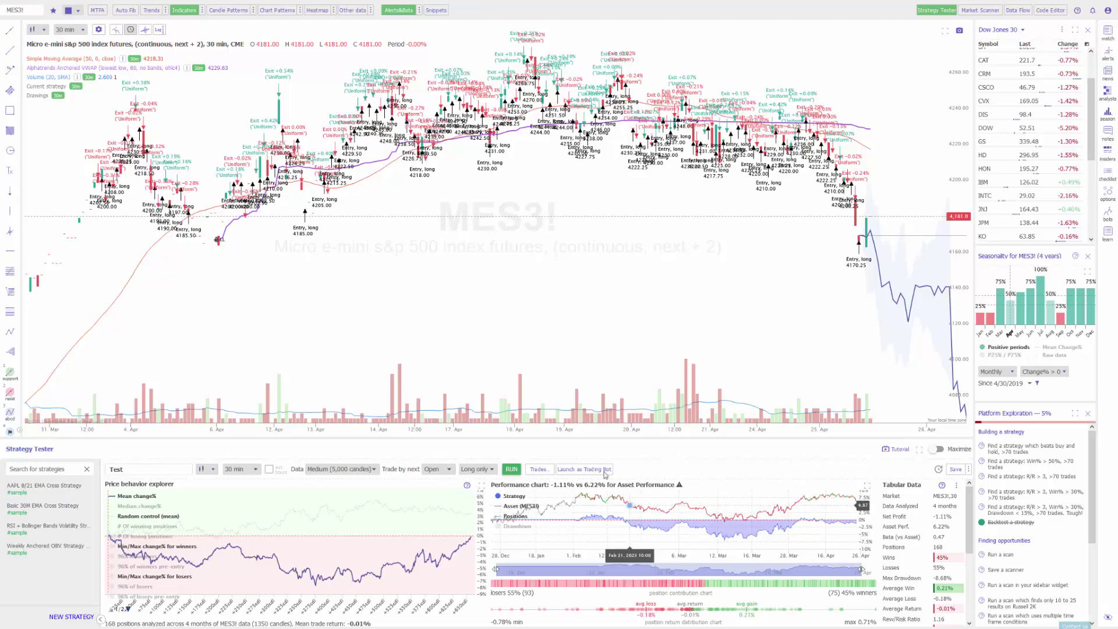
scroll(402, 247, up, 5)
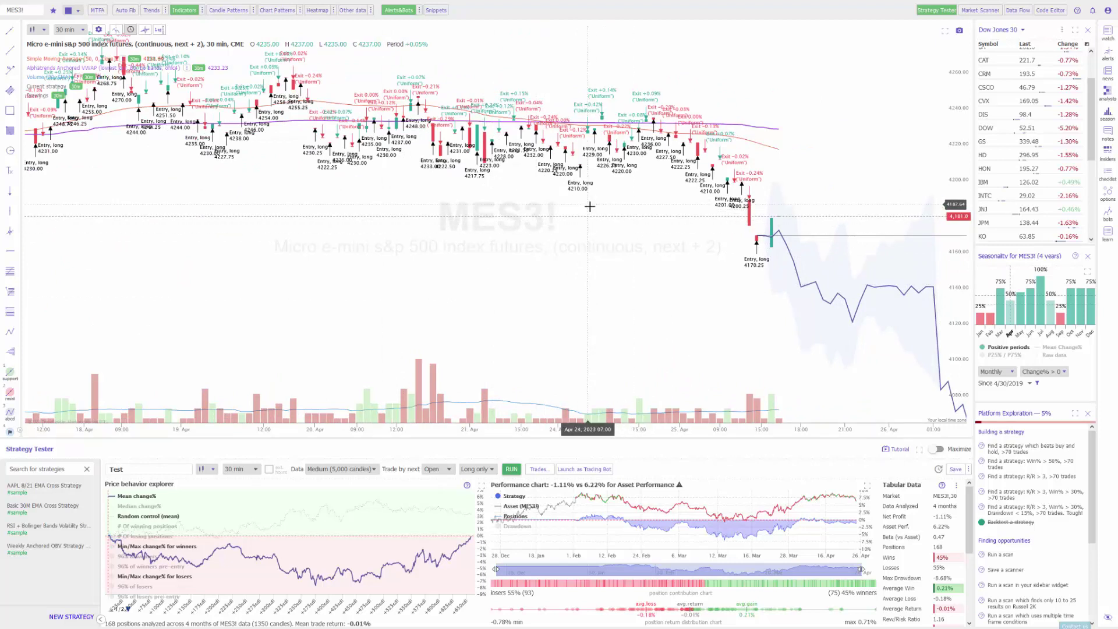
scroll(329, 554, down, 2)
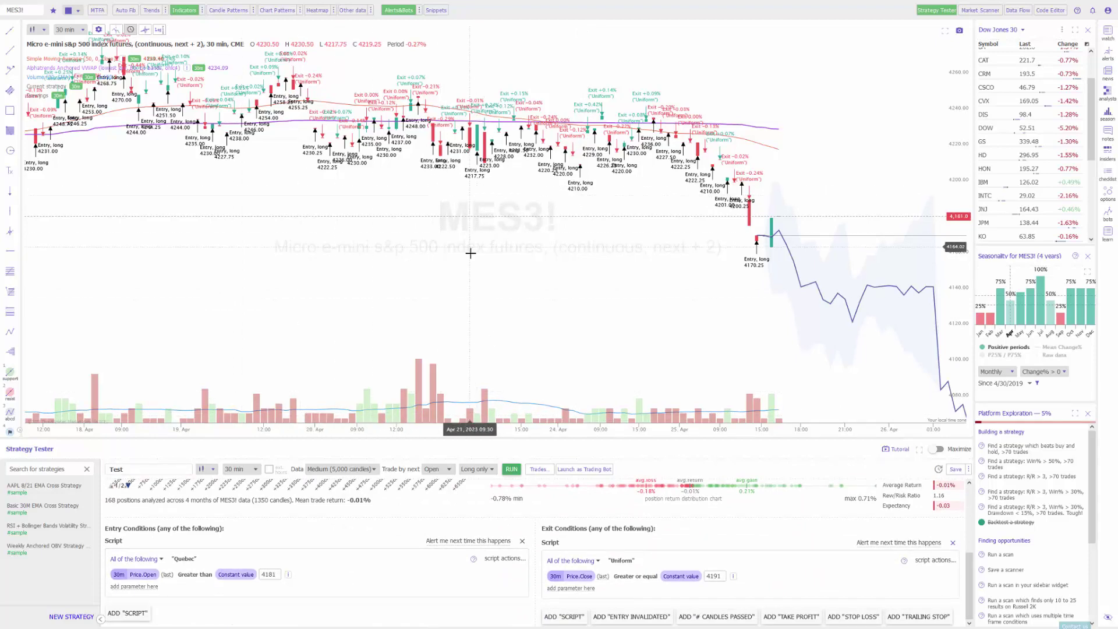
drag(474, 287, 524, 357)
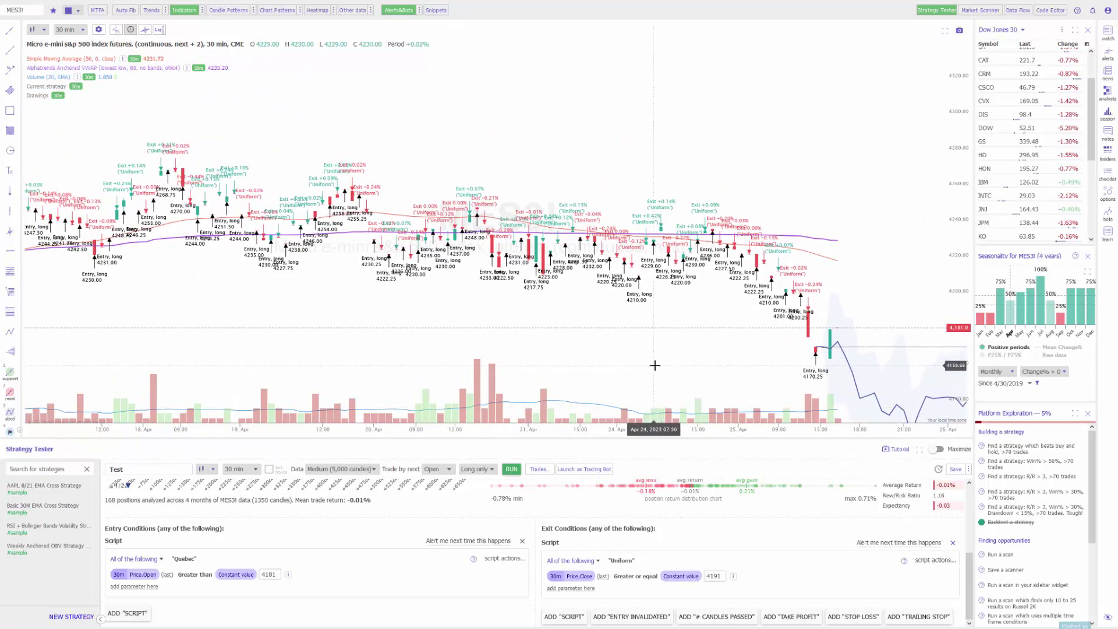
scroll(607, 352, left, 5)
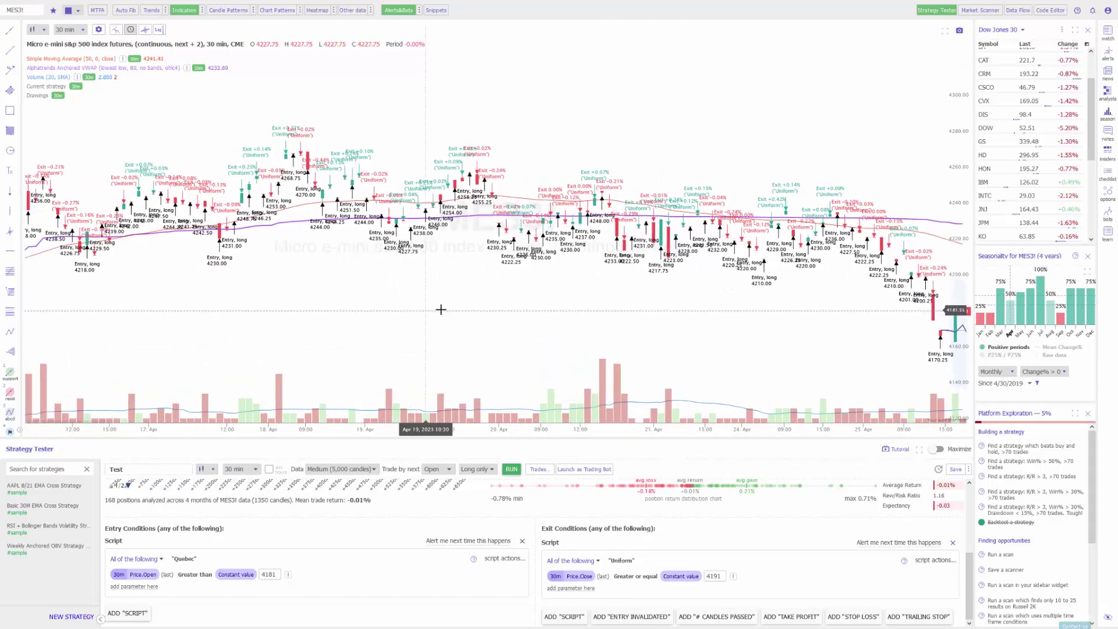
scroll(441, 309, left, 5)
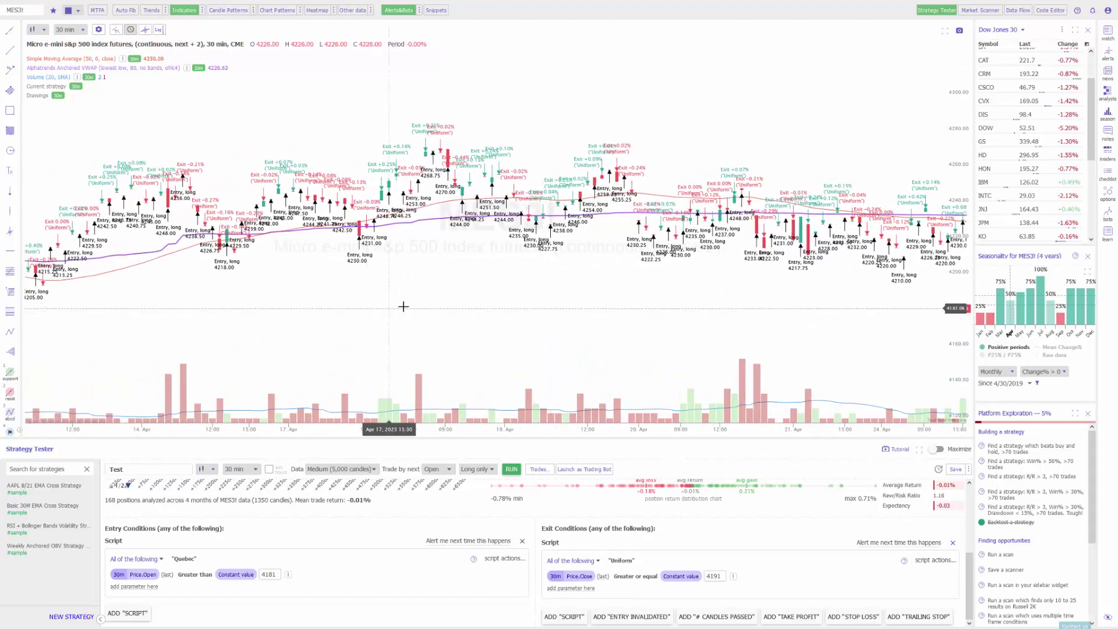
scroll(518, 270, right, 1)
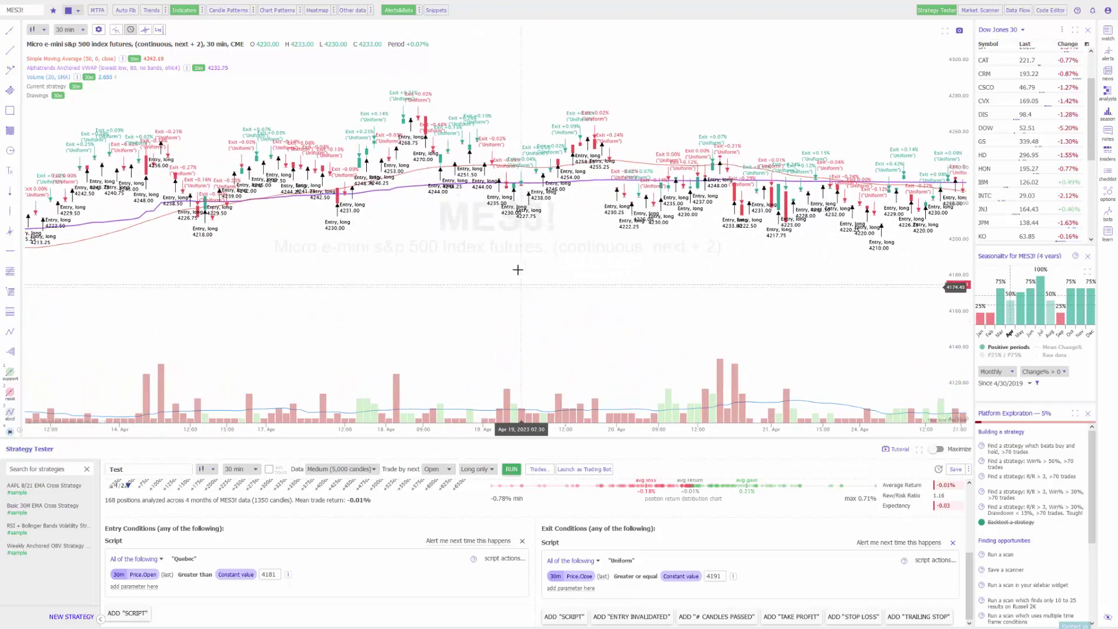
scroll(518, 269, right, 1)
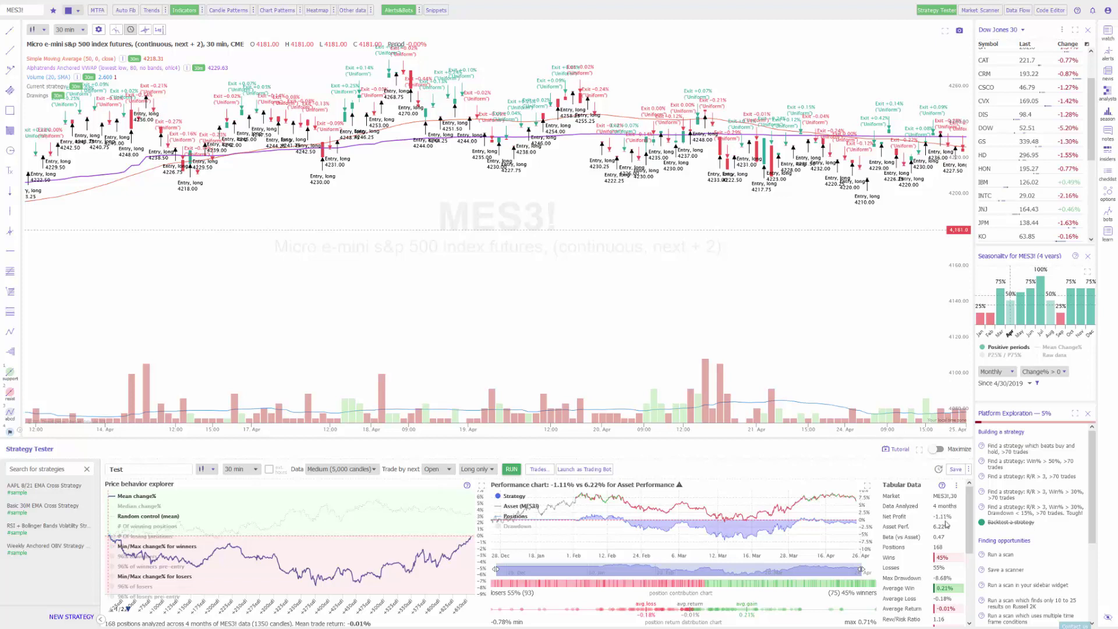
scroll(944, 534, down, 1)
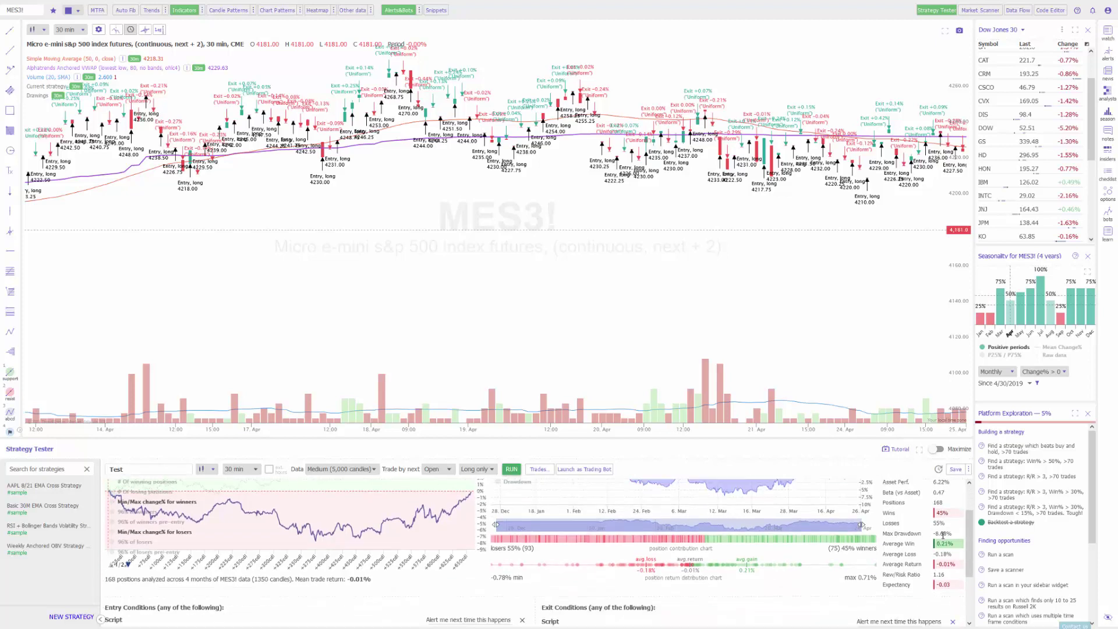